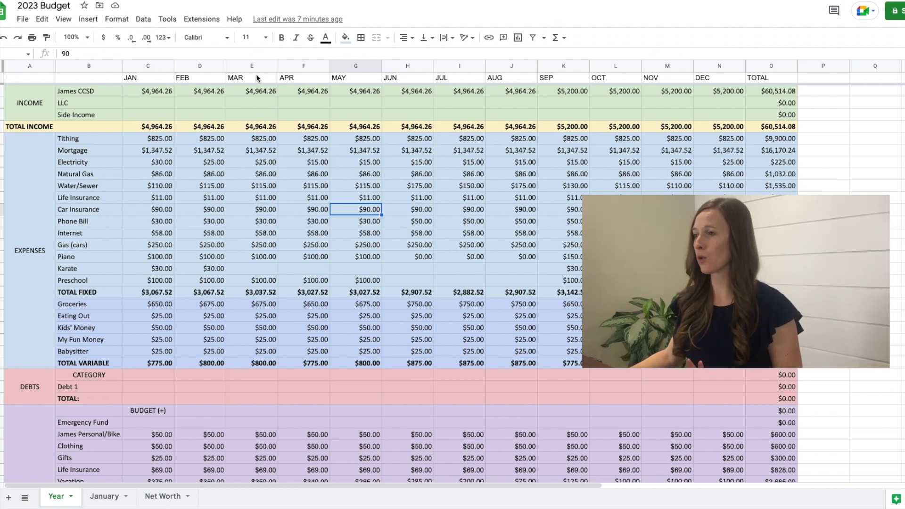
Review James CCSD income for January and September, and its yearly total formula.
{"action": "left_click", "coordinate": [151, 92]}
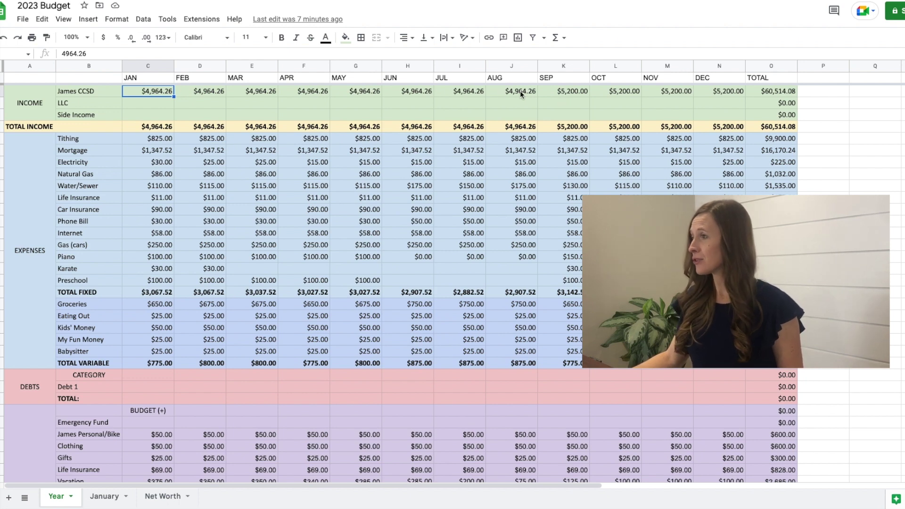
{"action": "left_click", "coordinate": [566, 92]}
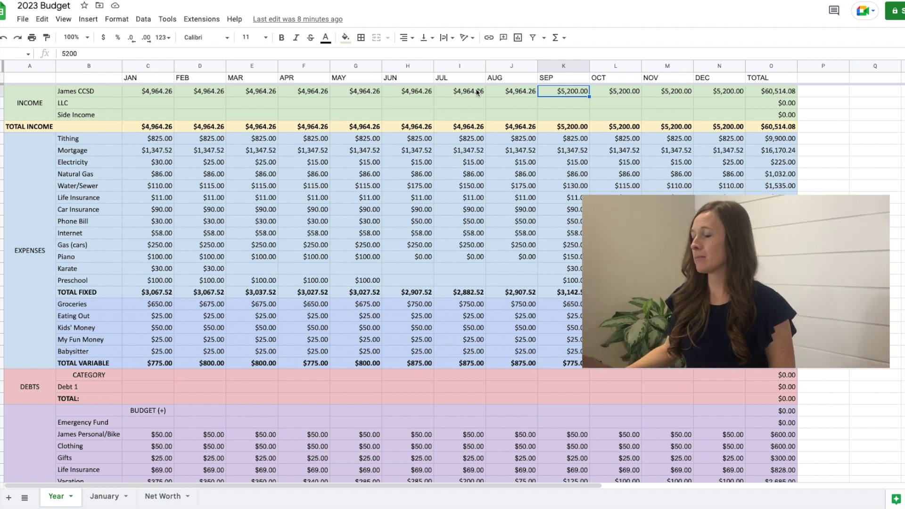
{"action": "left_click", "coordinate": [146, 92]}
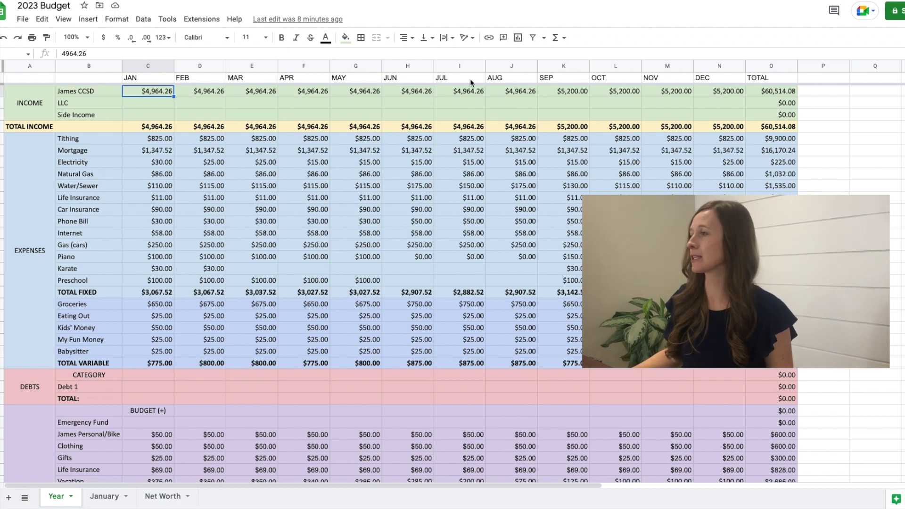
{"action": "left_click", "coordinate": [786, 95]}
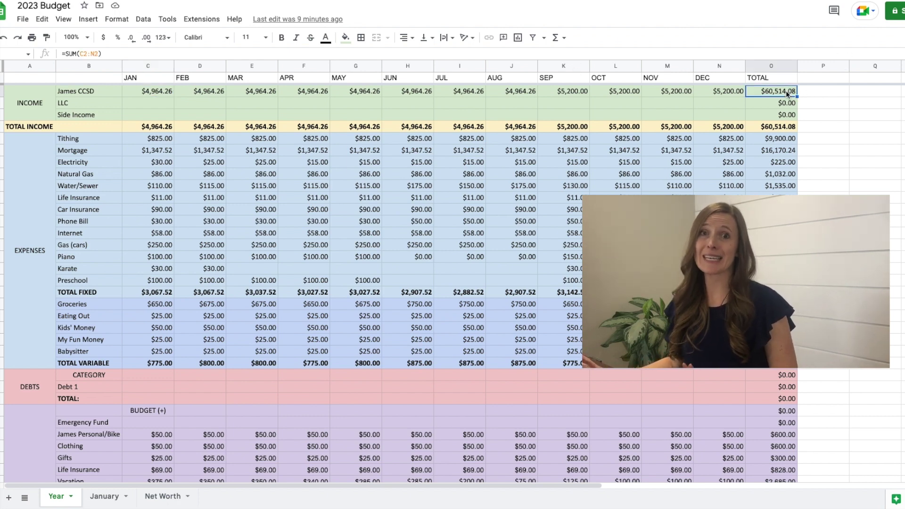
Look over the empty January cells in the LLC and Side Income rows.
{"action": "left_click", "coordinate": [84, 104]}
{"action": "left_click_drag", "start_coordinate": [121, 105], "coordinate": [156, 108]}
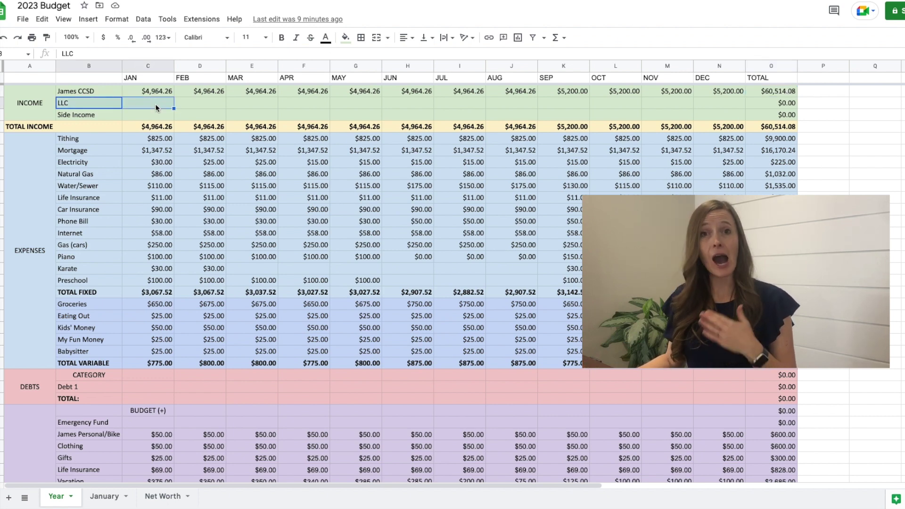
{"action": "left_click", "coordinate": [156, 107]}
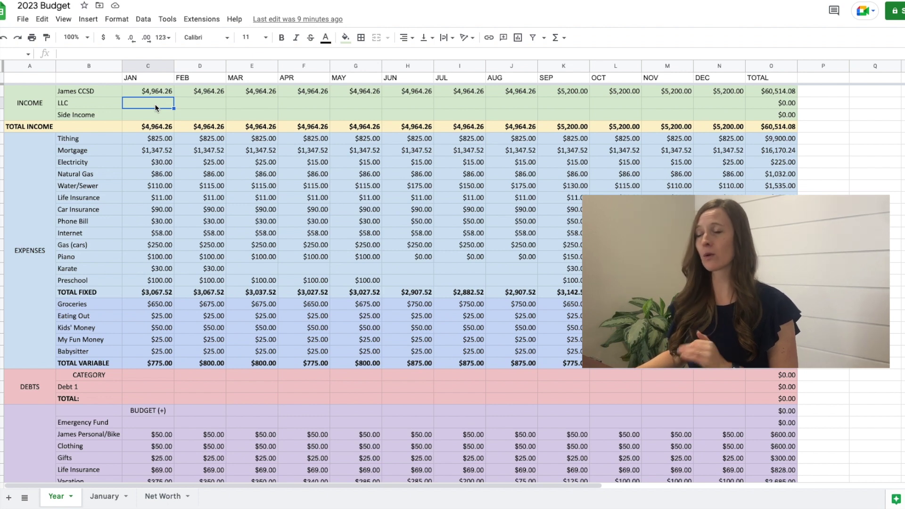
{"action": "left_click", "coordinate": [151, 116]}
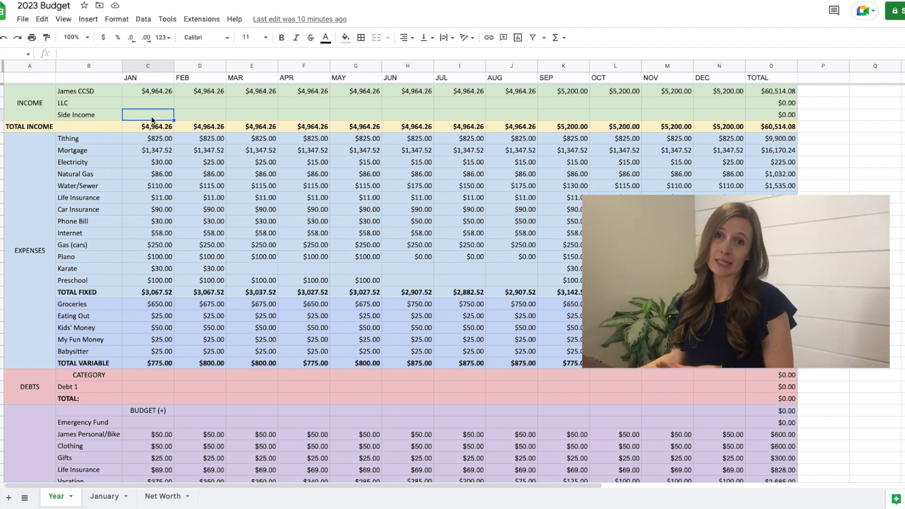
Change September Tithing to 850 and fill it through December.
{"action": "left_click", "coordinate": [158, 138]}
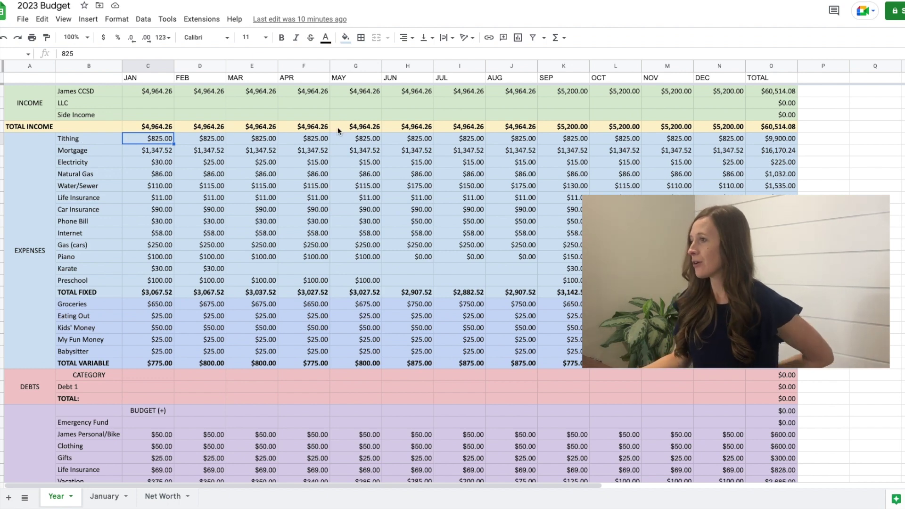
{"action": "left_click", "coordinate": [580, 139]}
{"action": "type", "text": "8"}
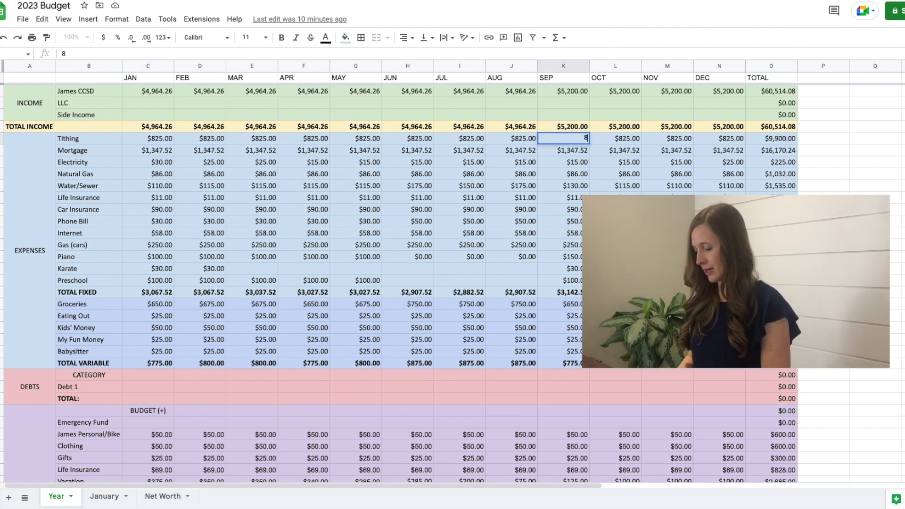
{"action": "type", "text": "50"}
{"action": "key", "text": "Tab"}
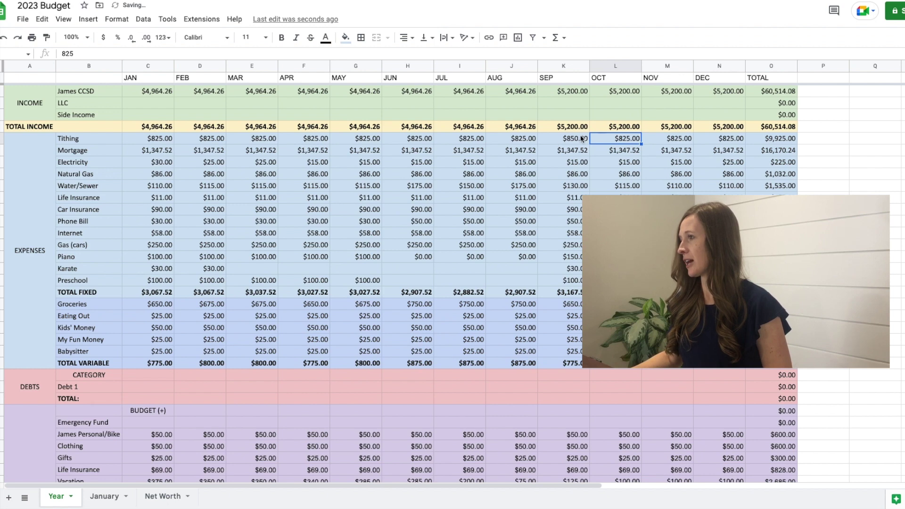
{"action": "left_click", "coordinate": [583, 139]}
{"action": "left_click_drag", "start_coordinate": [630, 144], "coordinate": [726, 146]}
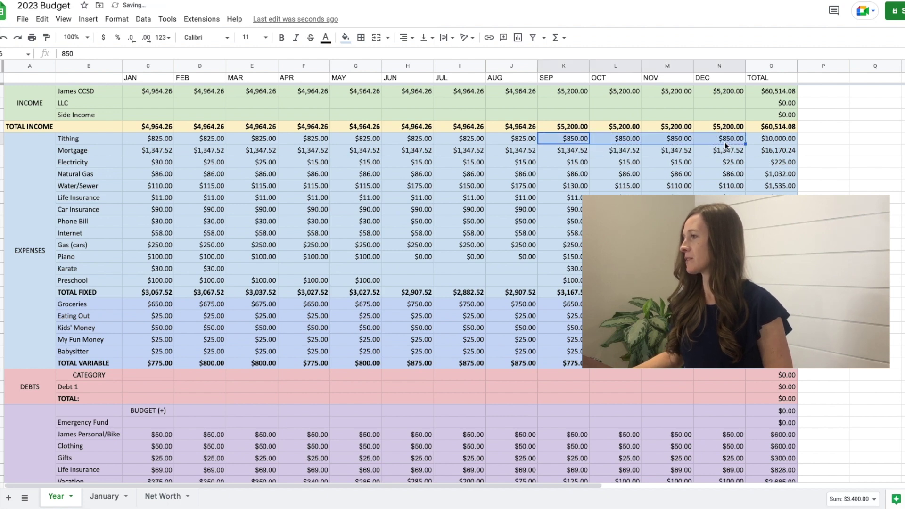
Verify Tithing's $10,000.00 total and the Mortgage row's =SUM(C7:N7) total of $16,170.24.
{"action": "left_click", "coordinate": [782, 142]}
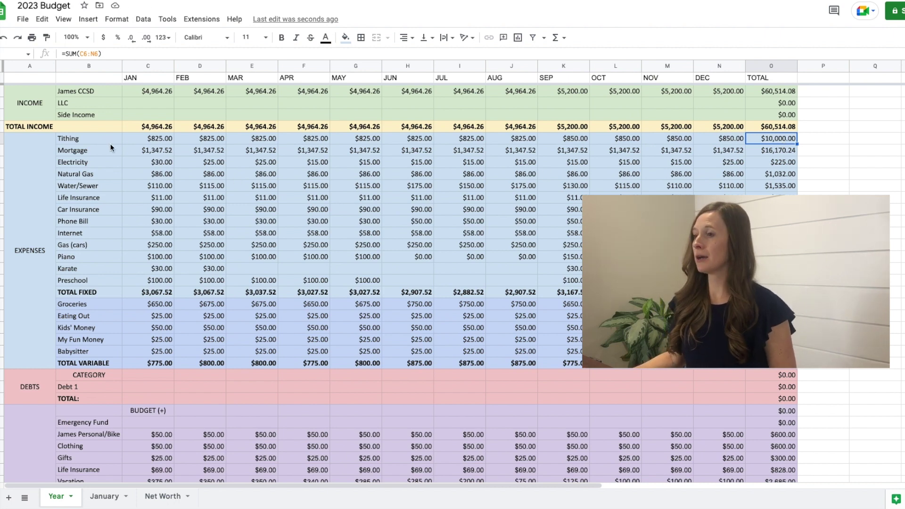
{"action": "left_click", "coordinate": [151, 151]}
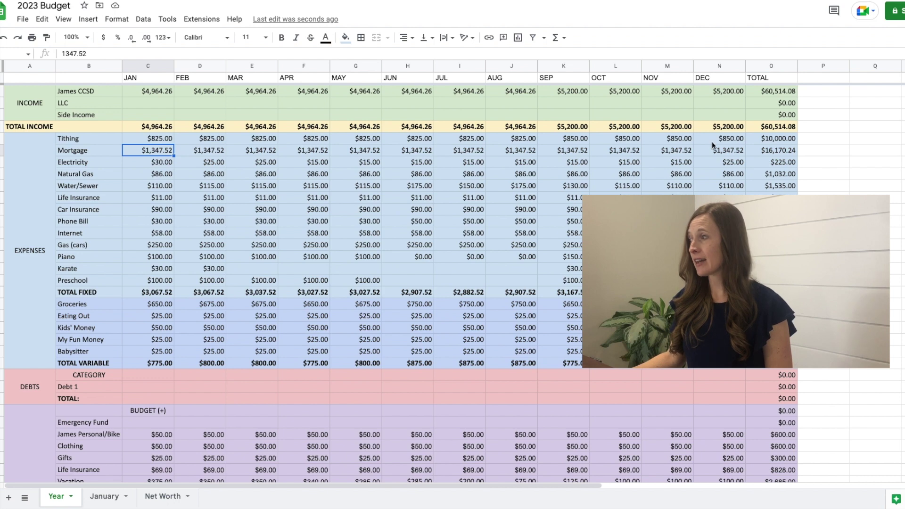
{"action": "left_click", "coordinate": [771, 152]}
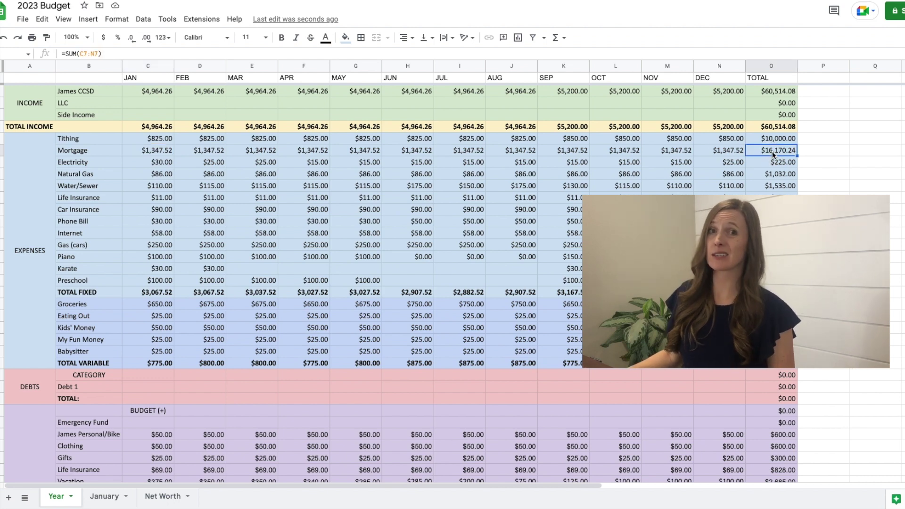
{"action": "scroll", "coordinate": [763, 151], "scroll_direction": "down", "scroll_amount": 1}
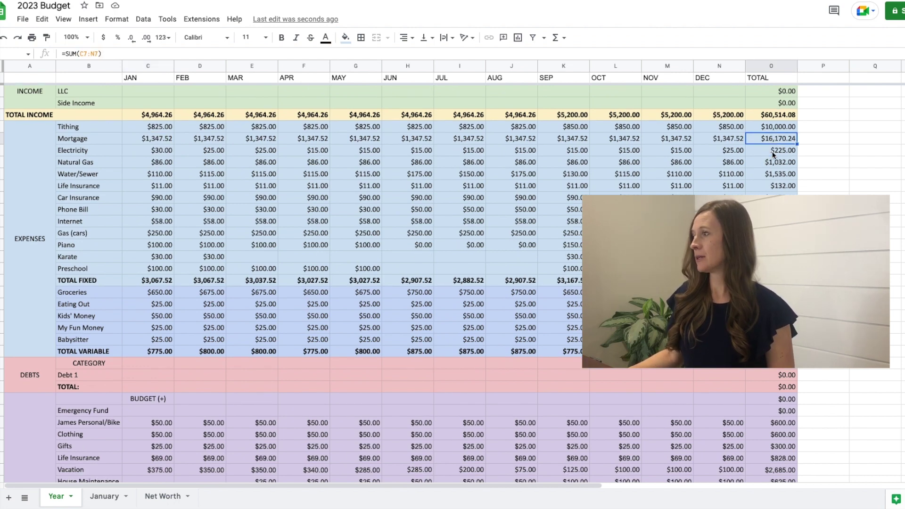
{"action": "left_click", "coordinate": [156, 139]}
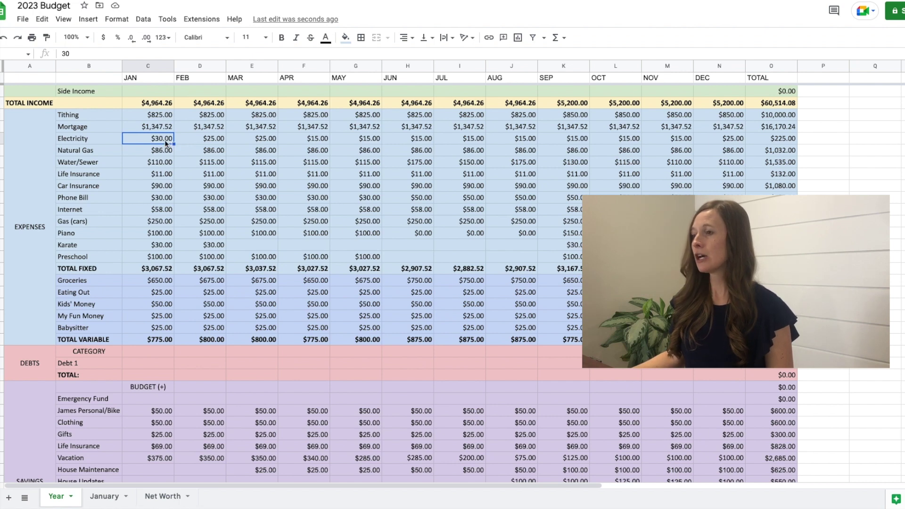
{"action": "left_click_drag", "start_coordinate": [163, 140], "coordinate": [731, 140]}
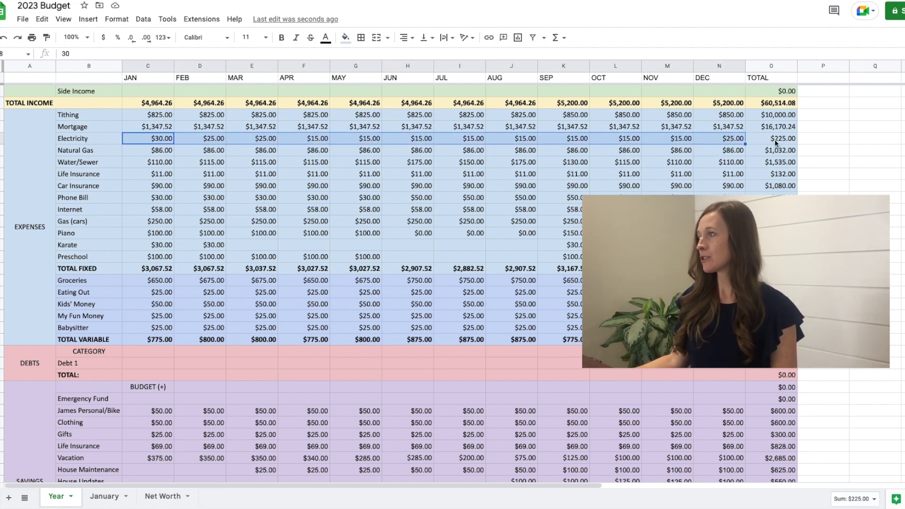
{"action": "left_click", "coordinate": [774, 139]}
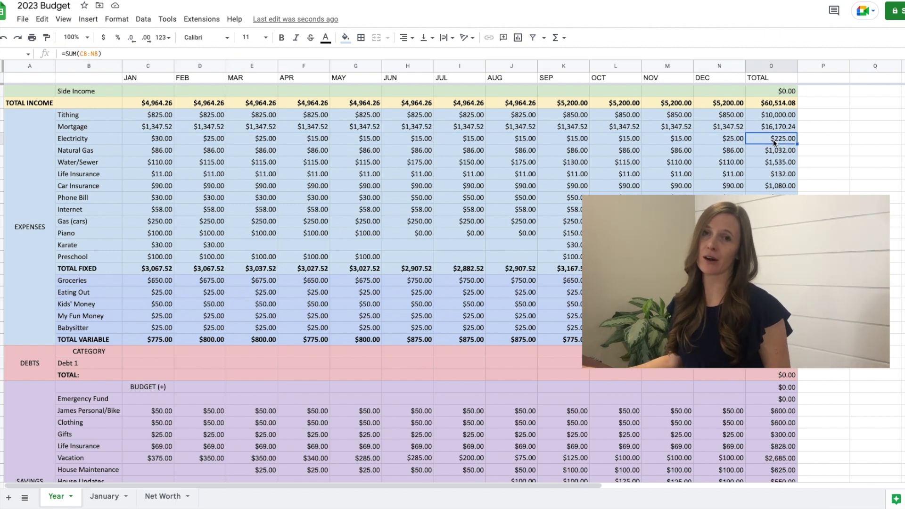
{"action": "left_click", "coordinate": [161, 151]}
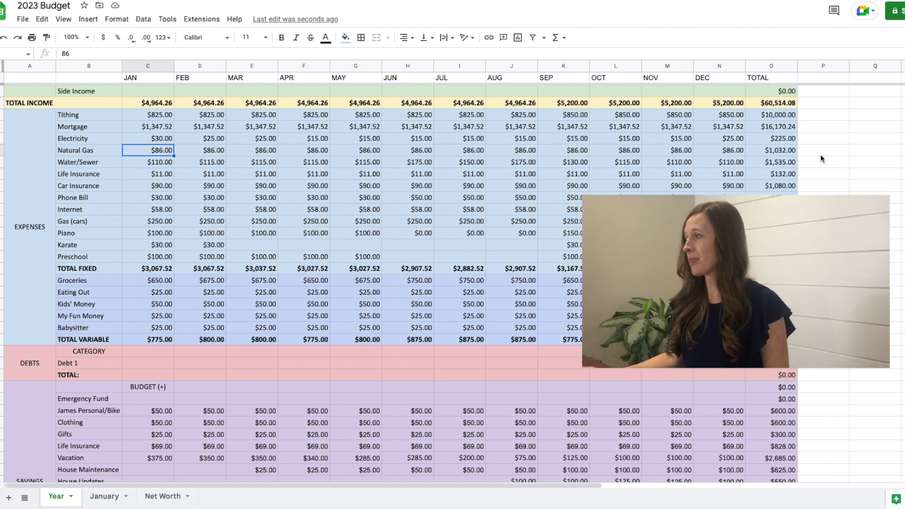
{"action": "left_click", "coordinate": [770, 150]}
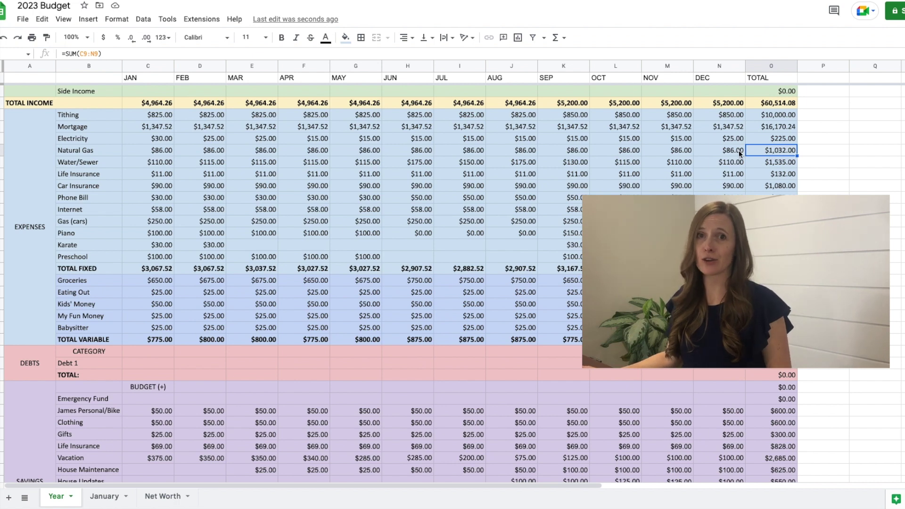
{"action": "left_click", "coordinate": [152, 166]}
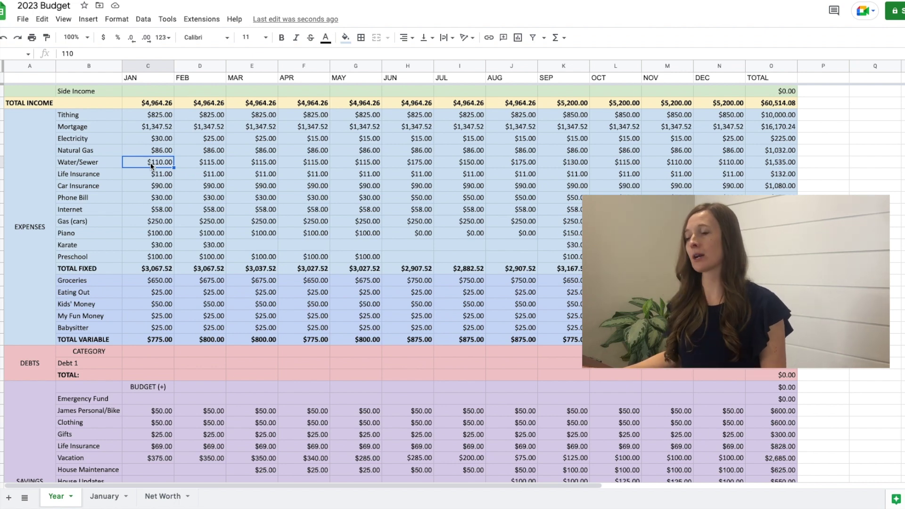
{"action": "left_click_drag", "start_coordinate": [163, 165], "coordinate": [732, 162]}
{"action": "left_click", "coordinate": [782, 165]}
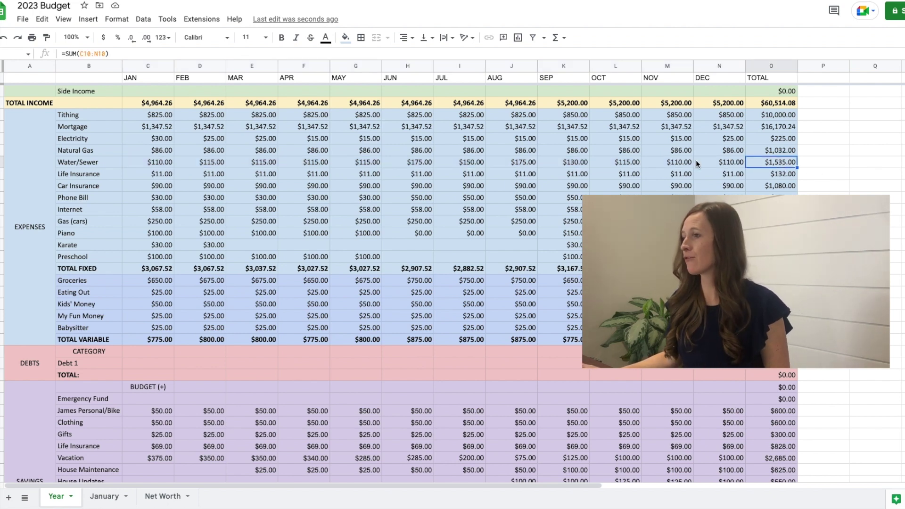
{"action": "left_click", "coordinate": [155, 174]}
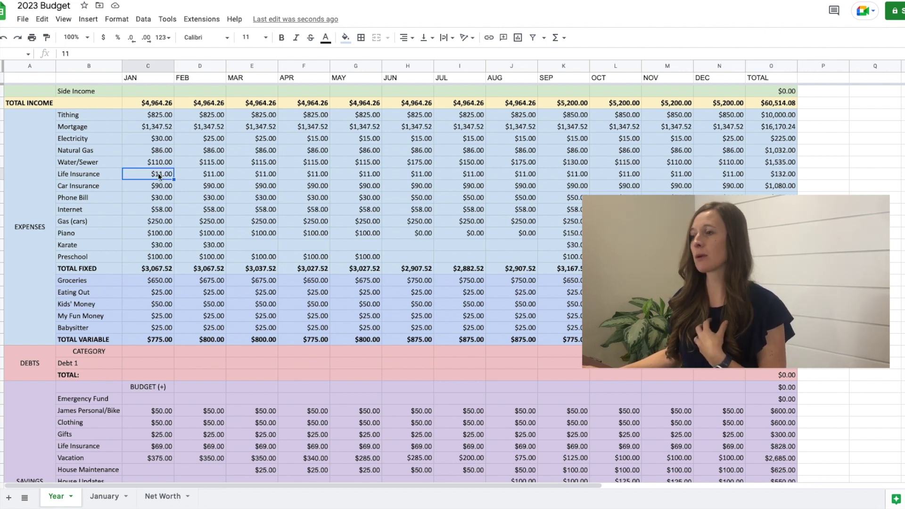
{"action": "left_click_drag", "start_coordinate": [159, 175], "coordinate": [712, 177]}
{"action": "left_click", "coordinate": [782, 176]}
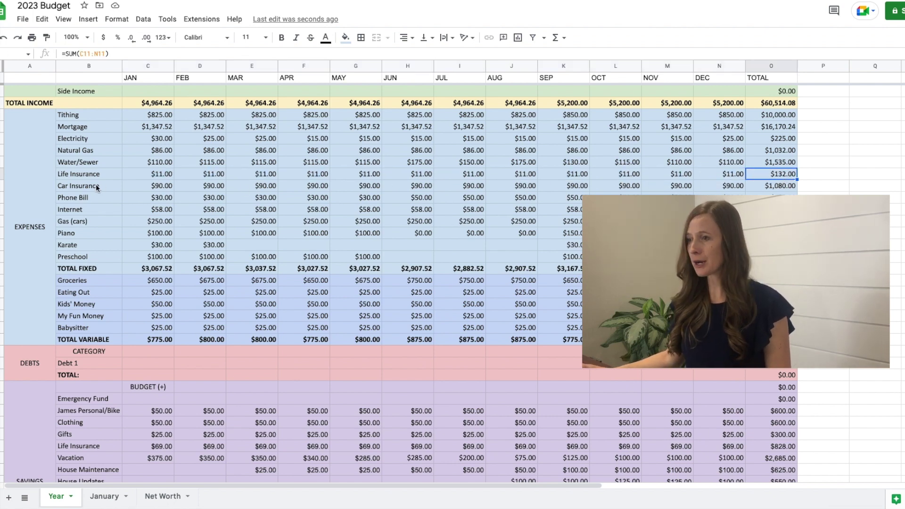
{"action": "left_click", "coordinate": [147, 187]}
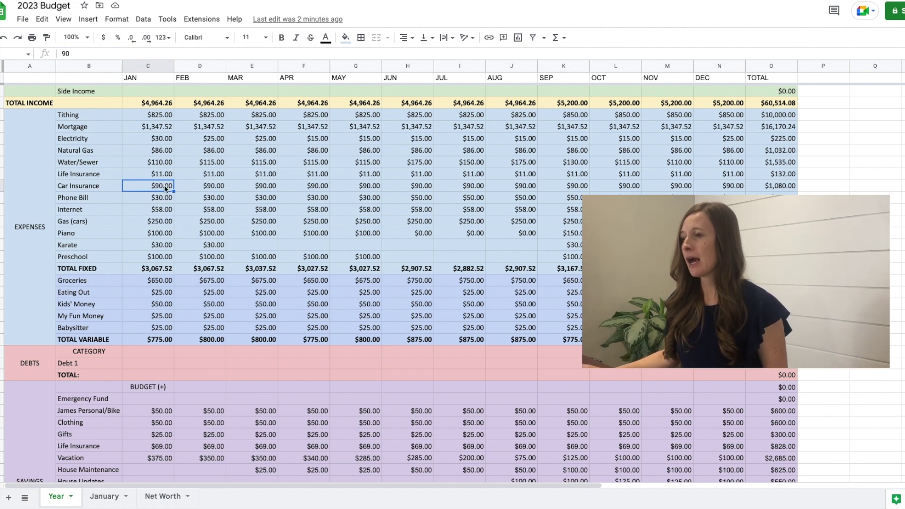
{"action": "left_click", "coordinate": [773, 185]}
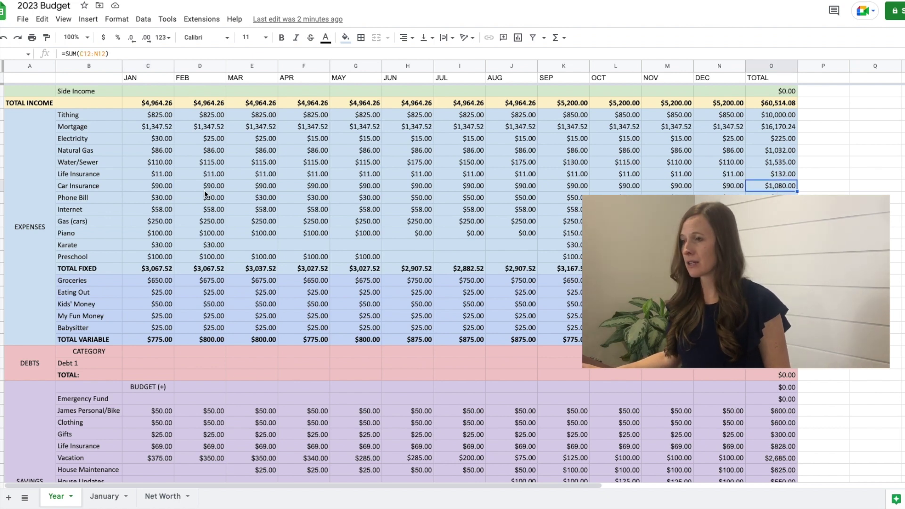
{"action": "left_click", "coordinate": [162, 202]}
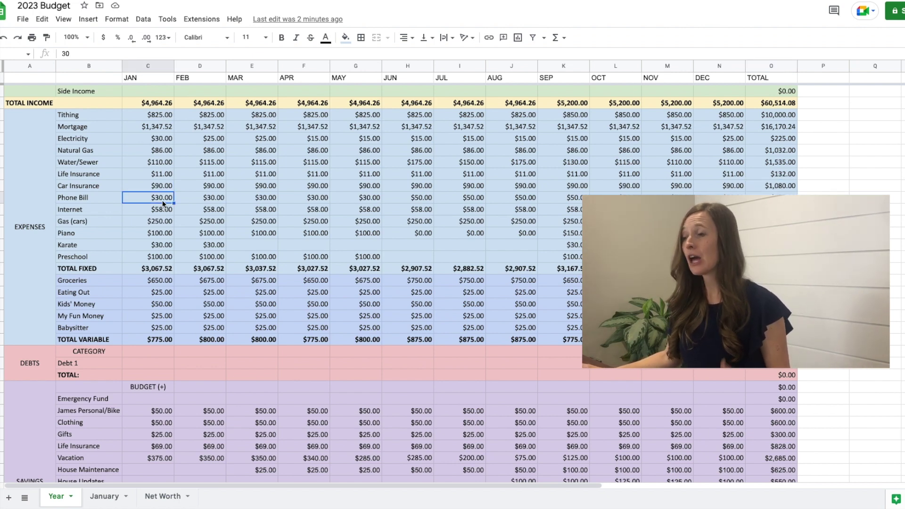
{"action": "left_click_drag", "start_coordinate": [162, 200], "coordinate": [410, 196]}
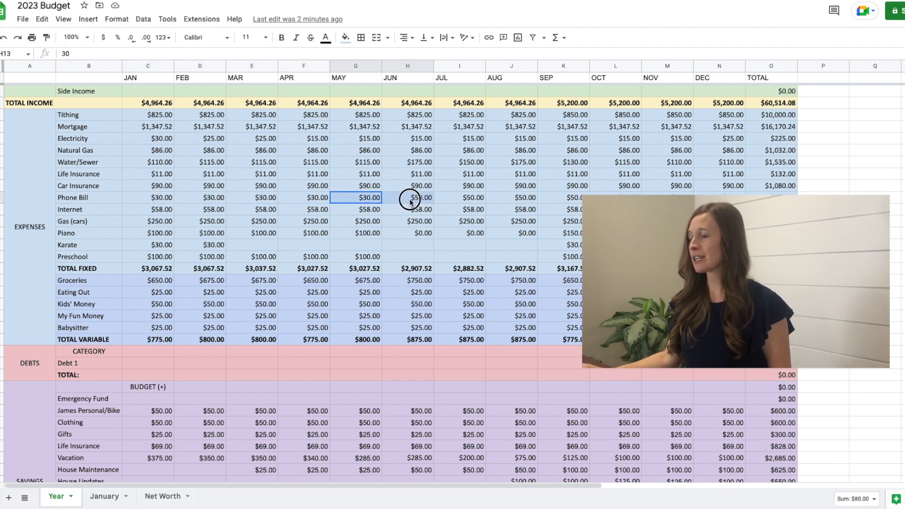
{"action": "left_click", "coordinate": [418, 202]}
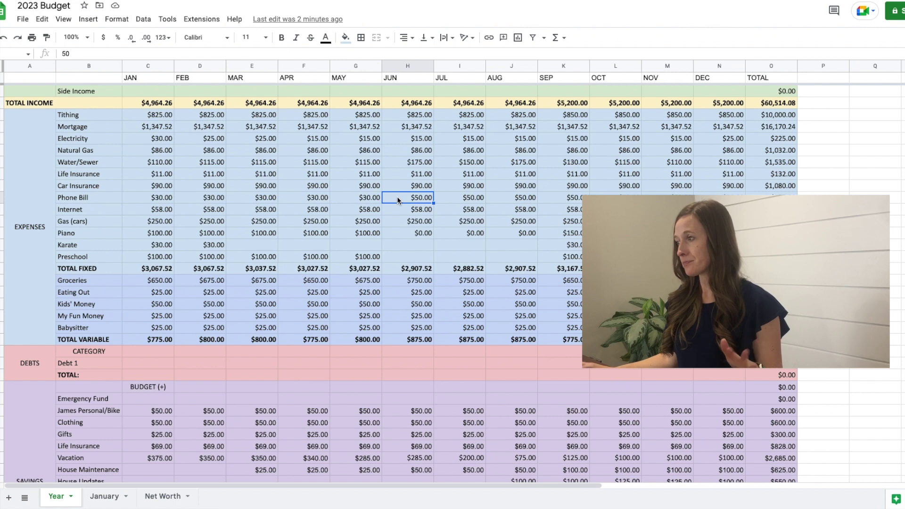
{"action": "left_click", "coordinate": [771, 197]}
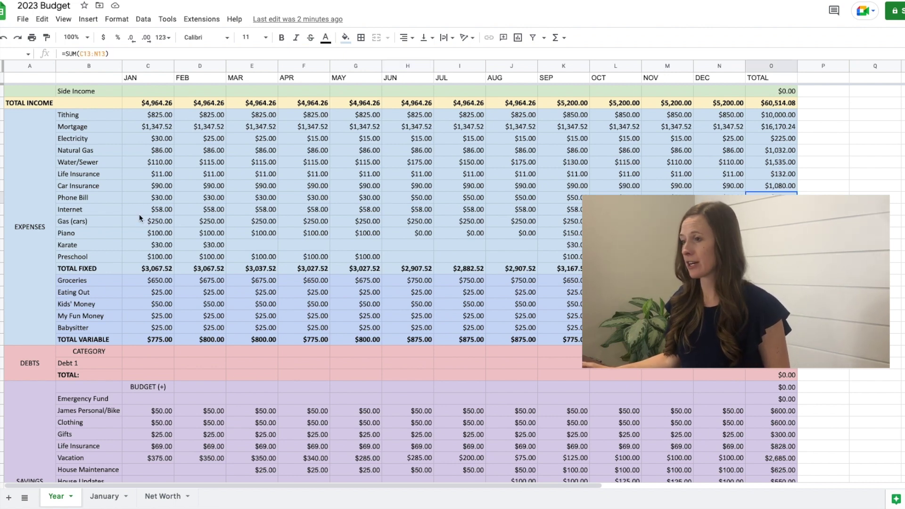
{"action": "left_click_drag", "start_coordinate": [140, 210], "coordinate": [340, 211]}
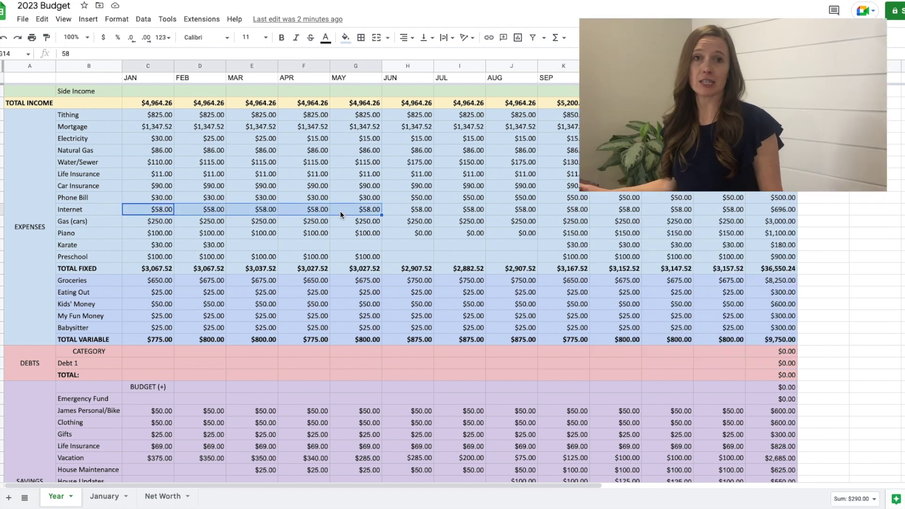
{"action": "left_click", "coordinate": [773, 211]}
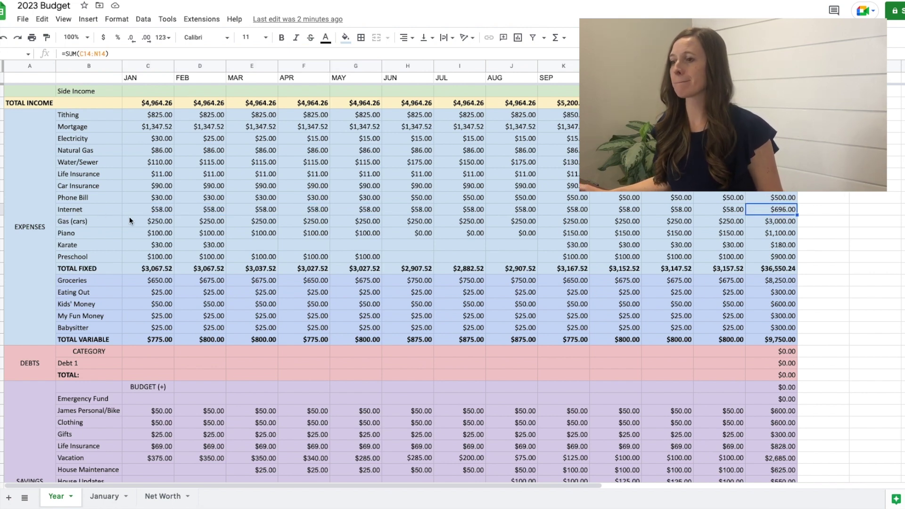
{"action": "left_click", "coordinate": [151, 223]}
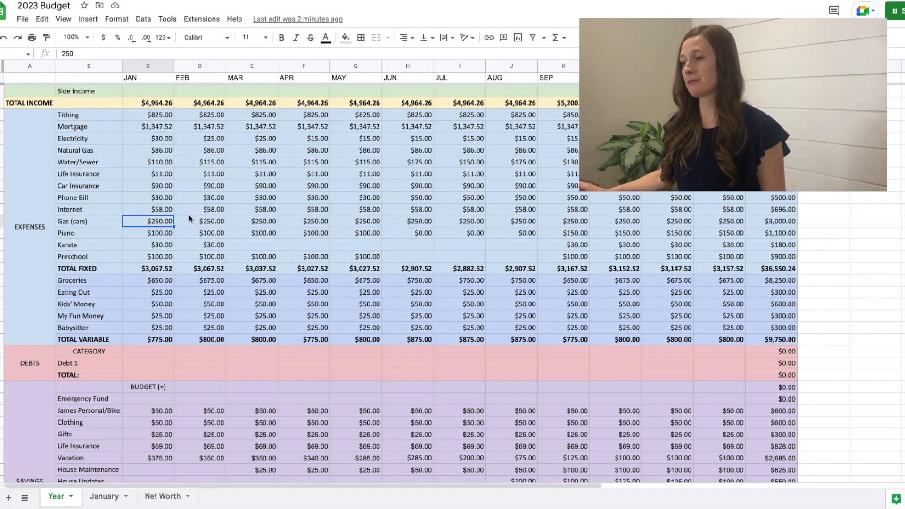
{"action": "scroll", "coordinate": [213, 217], "scroll_direction": "up", "scroll_amount": 1}
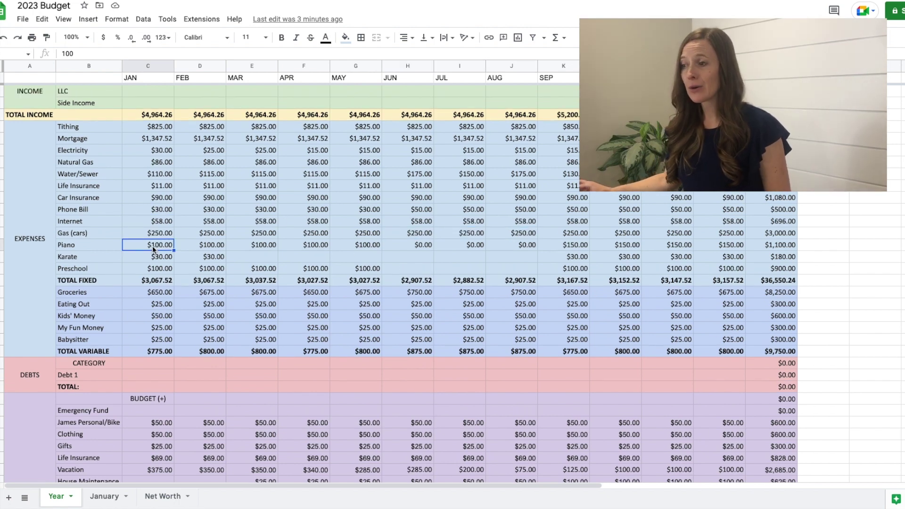
{"action": "left_click", "coordinate": [160, 245]}
{"action": "left_click_drag", "start_coordinate": [161, 245], "coordinate": [351, 244]}
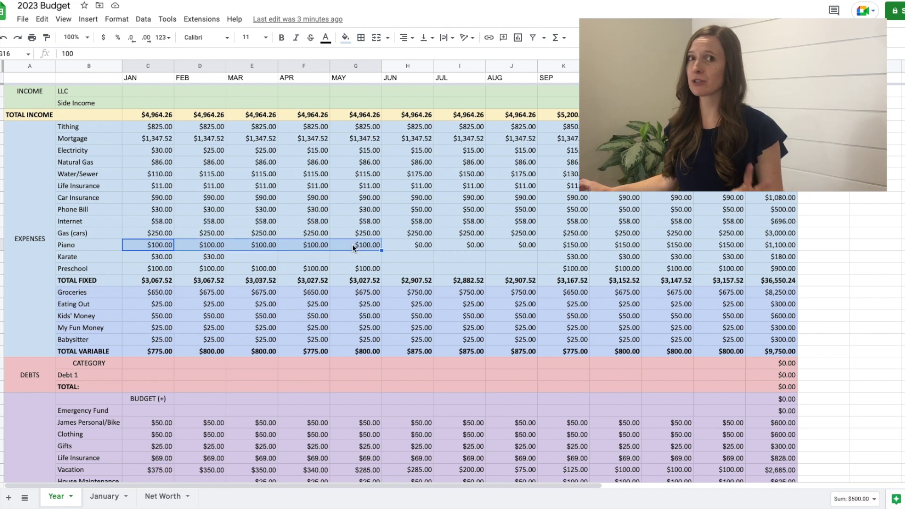
{"action": "left_click_drag", "start_coordinate": [410, 245], "coordinate": [534, 246]}
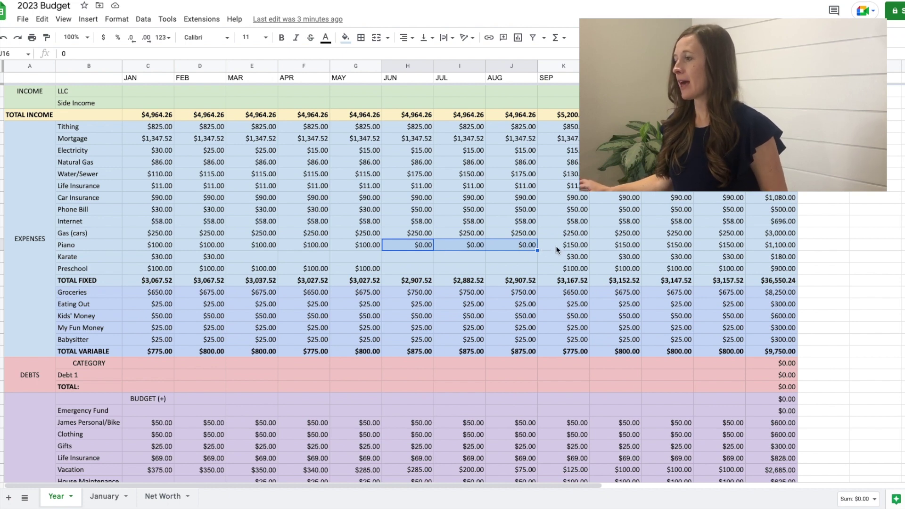
{"action": "left_click_drag", "start_coordinate": [556, 245], "coordinate": [731, 246]}
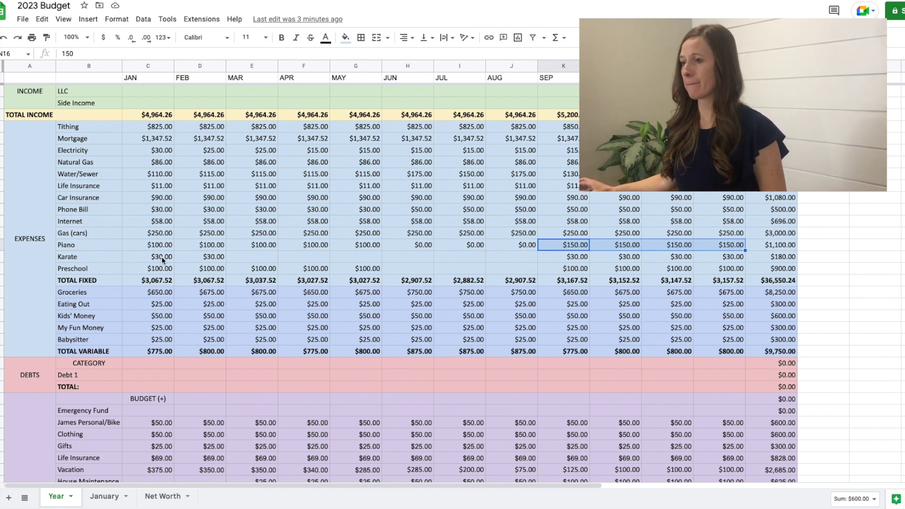
{"action": "left_click_drag", "start_coordinate": [145, 258], "coordinate": [207, 257]}
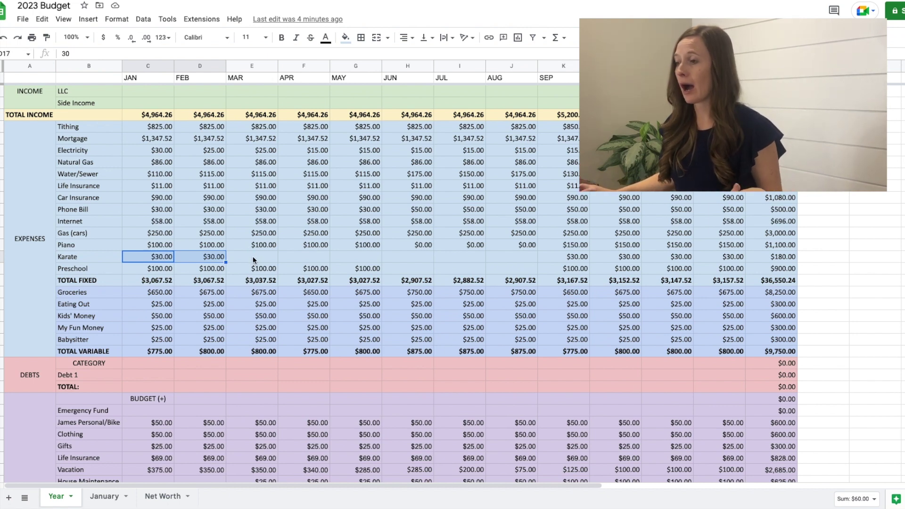
{"action": "left_click_drag", "start_coordinate": [252, 256], "coordinate": [508, 260]}
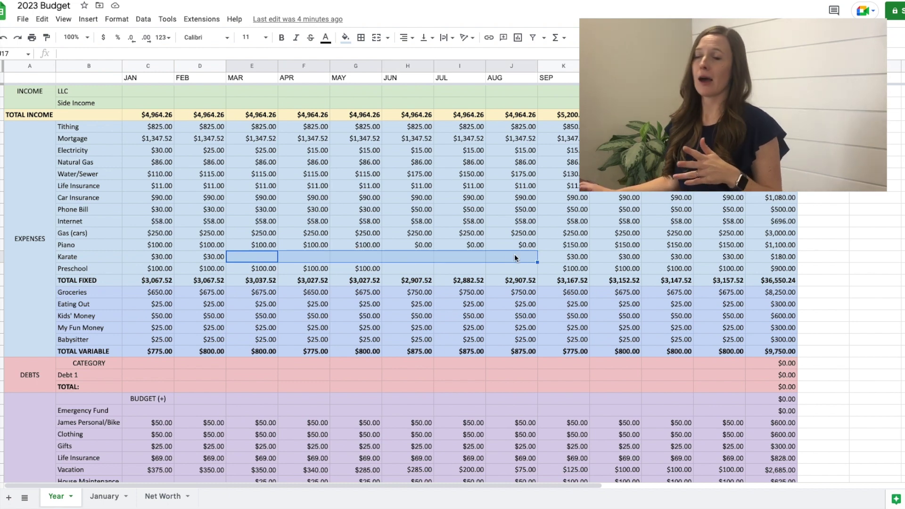
{"action": "left_click", "coordinate": [579, 258]}
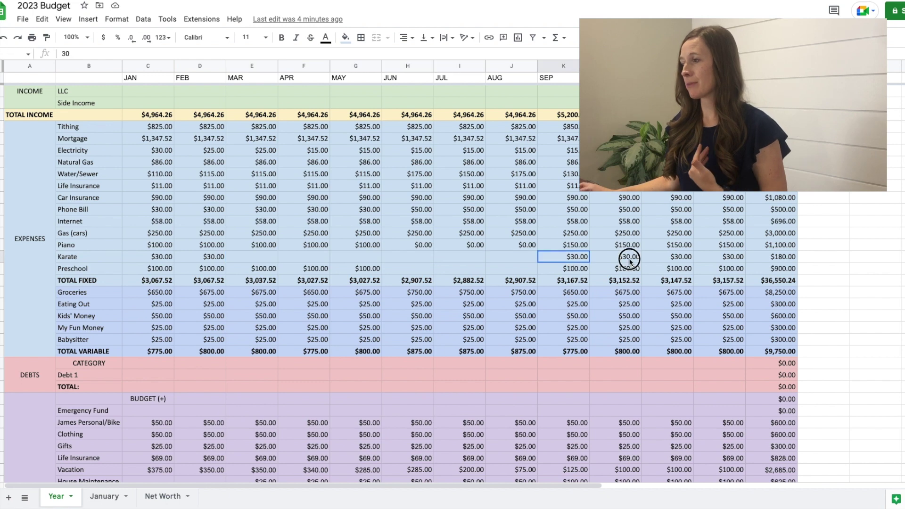
{"action": "left_click", "coordinate": [779, 256]}
{"action": "left_click", "coordinate": [240, 256]}
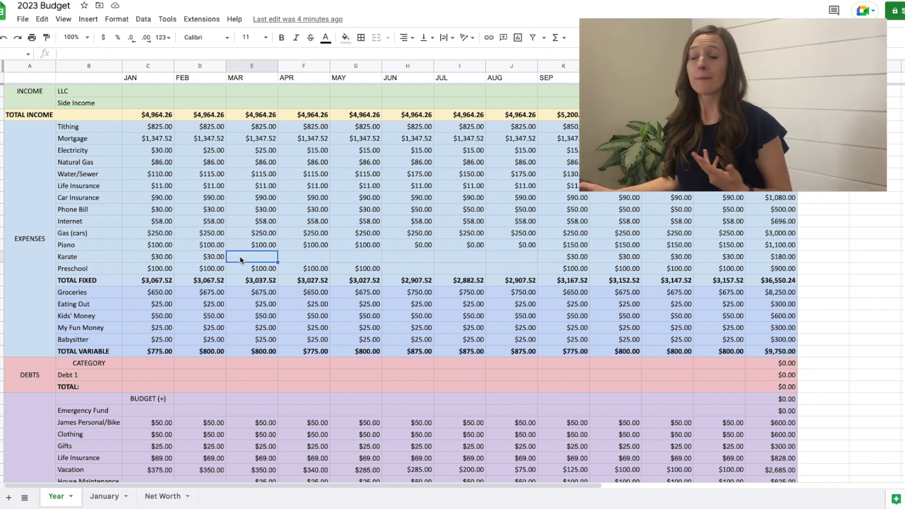
{"action": "left_click_drag", "start_coordinate": [239, 256], "coordinate": [516, 262]}
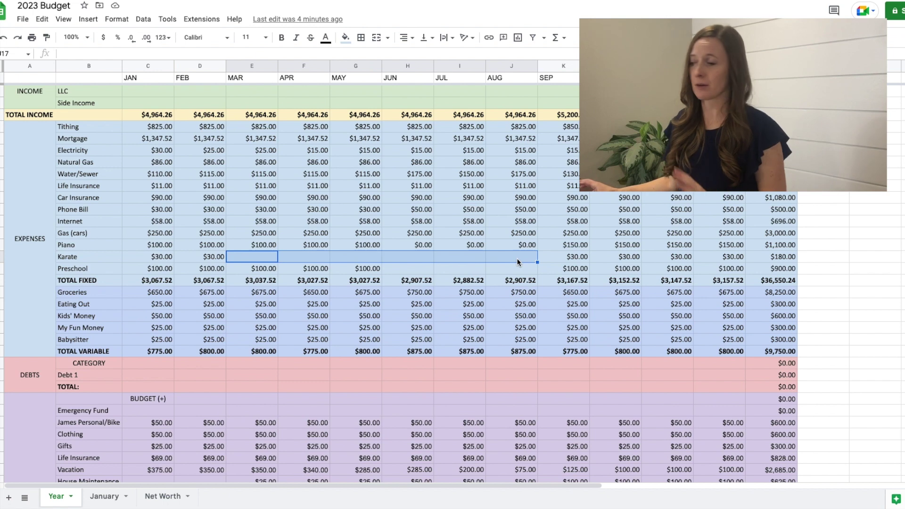
{"action": "left_click", "coordinate": [147, 268]}
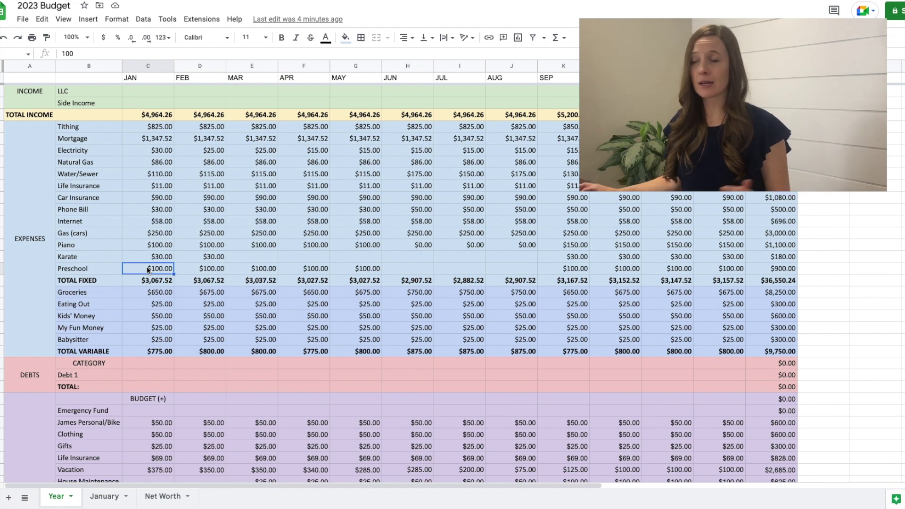
{"action": "left_click_drag", "start_coordinate": [147, 269], "coordinate": [371, 275]}
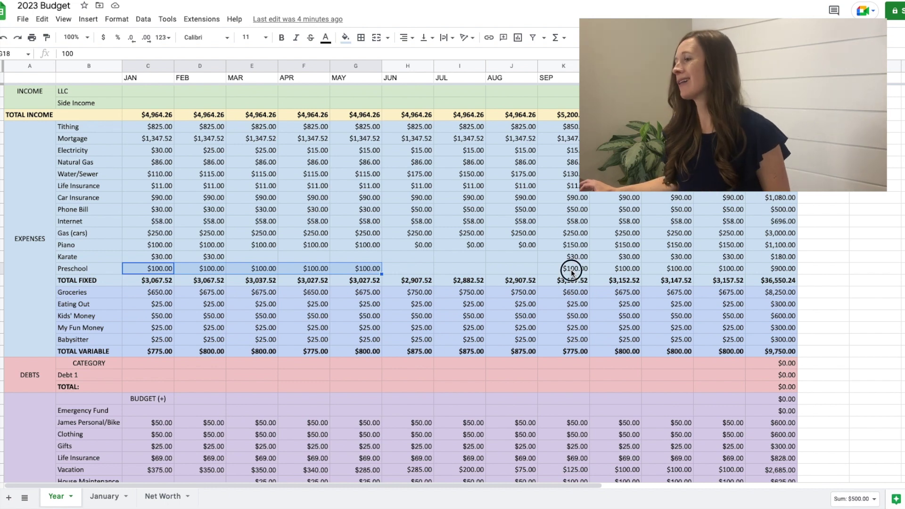
{"action": "left_click_drag", "start_coordinate": [571, 269], "coordinate": [711, 272]}
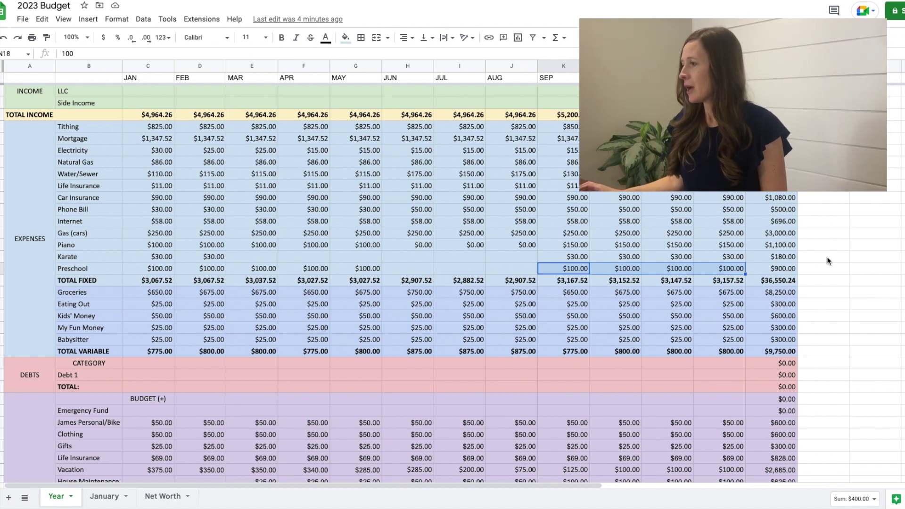
{"action": "left_click", "coordinate": [785, 267]}
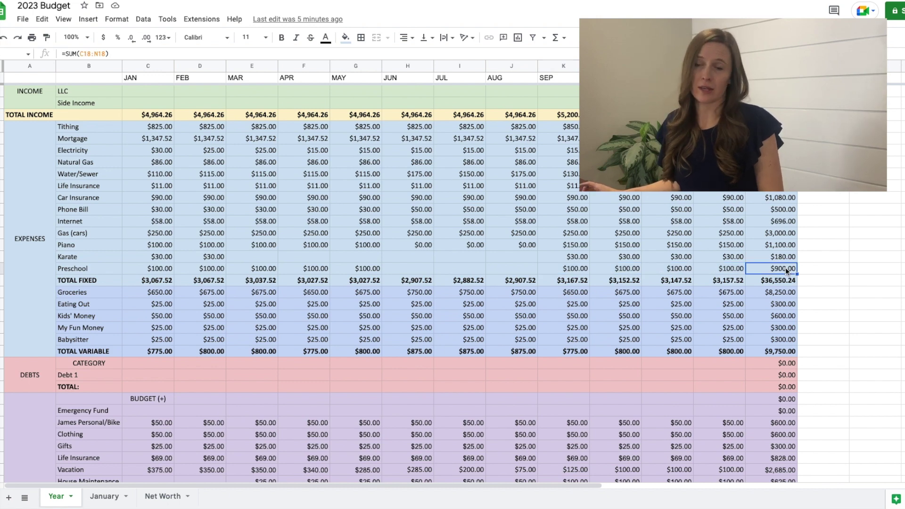
{"action": "scroll", "coordinate": [785, 267], "scroll_direction": "down", "scroll_amount": 2}
{"action": "scroll", "coordinate": [784, 267], "scroll_direction": "down", "scroll_amount": 1}
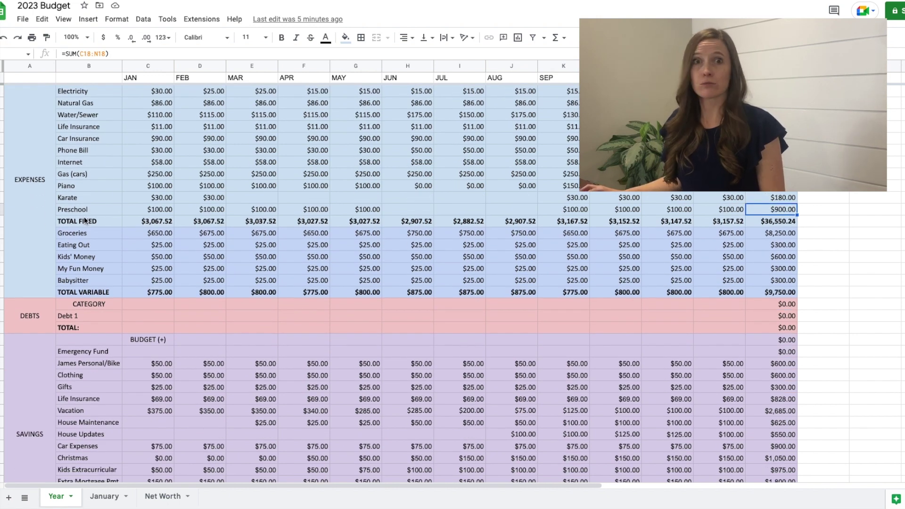
{"action": "left_click", "coordinate": [783, 223]}
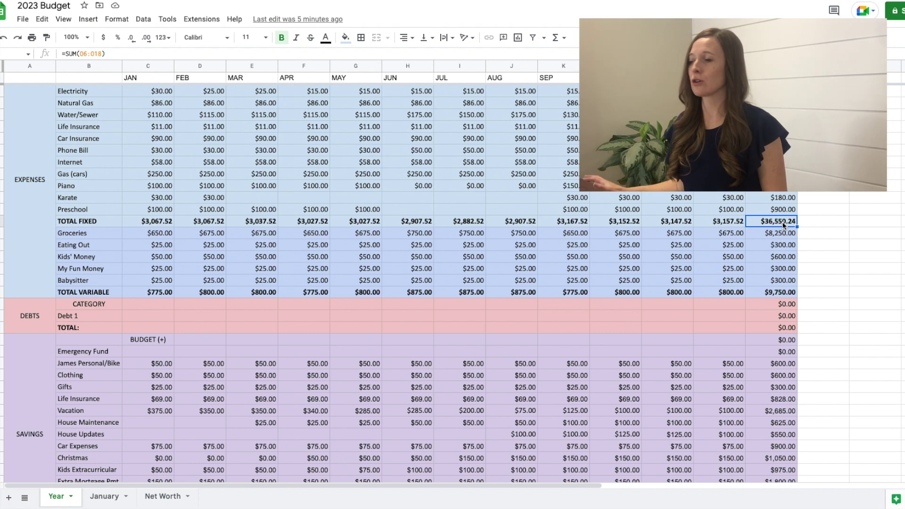
{"action": "left_click", "coordinate": [157, 234]}
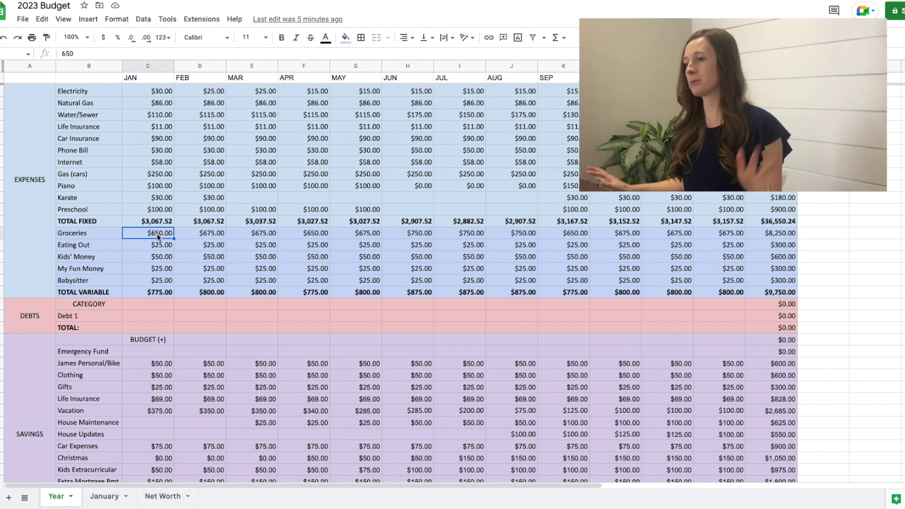
{"action": "left_click_drag", "start_coordinate": [160, 233], "coordinate": [388, 238]}
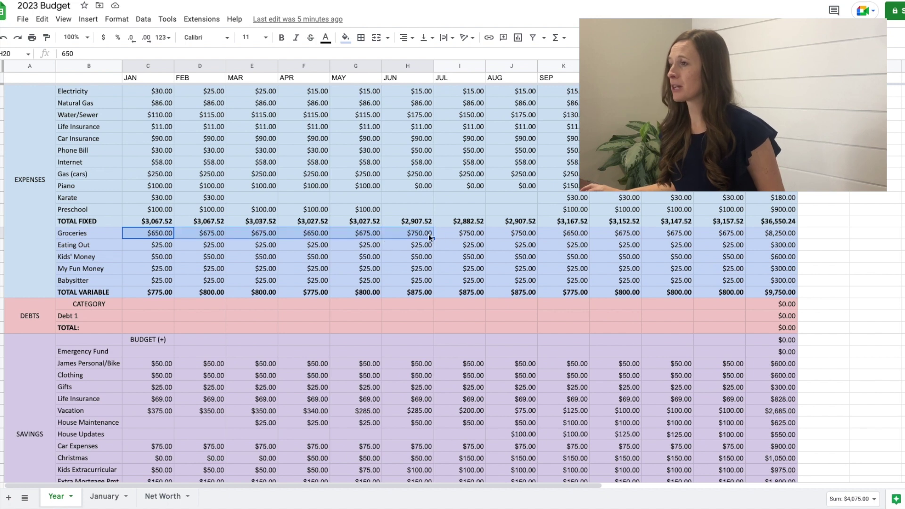
{"action": "left_click_drag", "start_coordinate": [419, 233], "coordinate": [518, 240]}
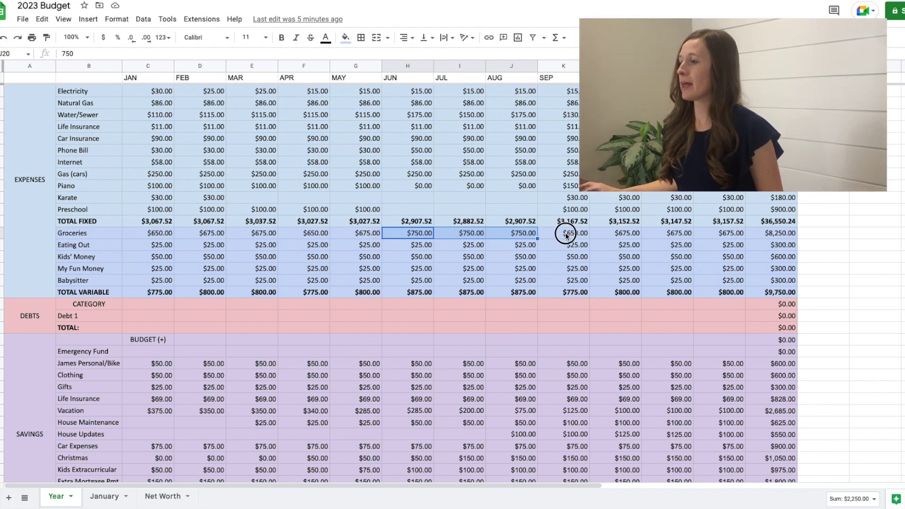
{"action": "left_click_drag", "start_coordinate": [565, 235], "coordinate": [740, 233]}
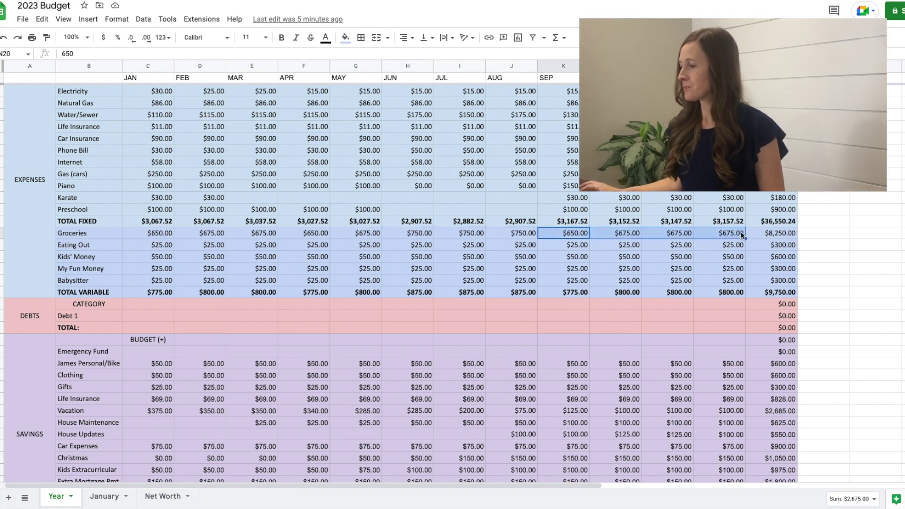
{"action": "left_click", "coordinate": [781, 234]}
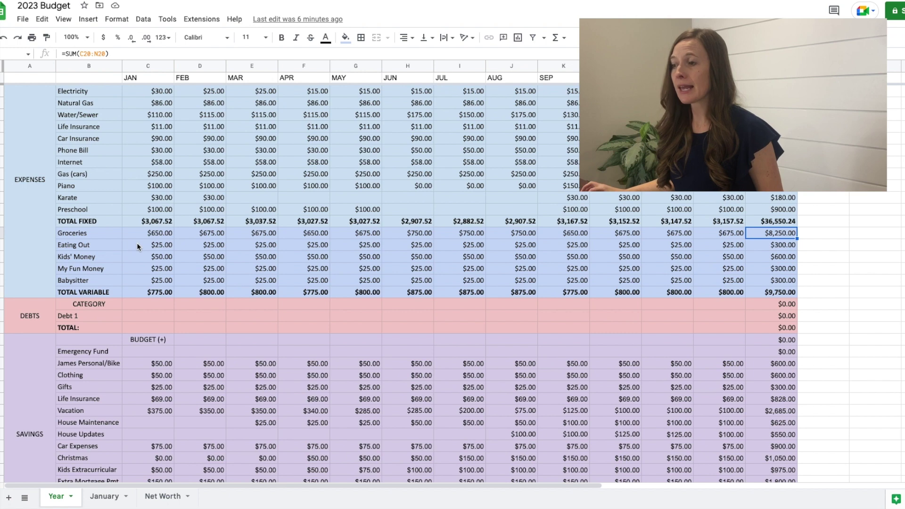
{"action": "left_click_drag", "start_coordinate": [137, 245], "coordinate": [738, 250]}
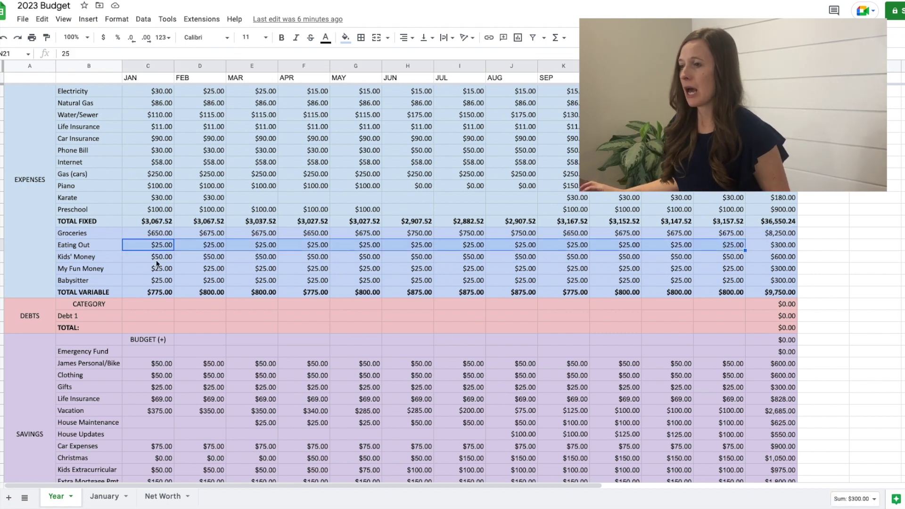
{"action": "left_click_drag", "start_coordinate": [162, 260], "coordinate": [714, 257]}
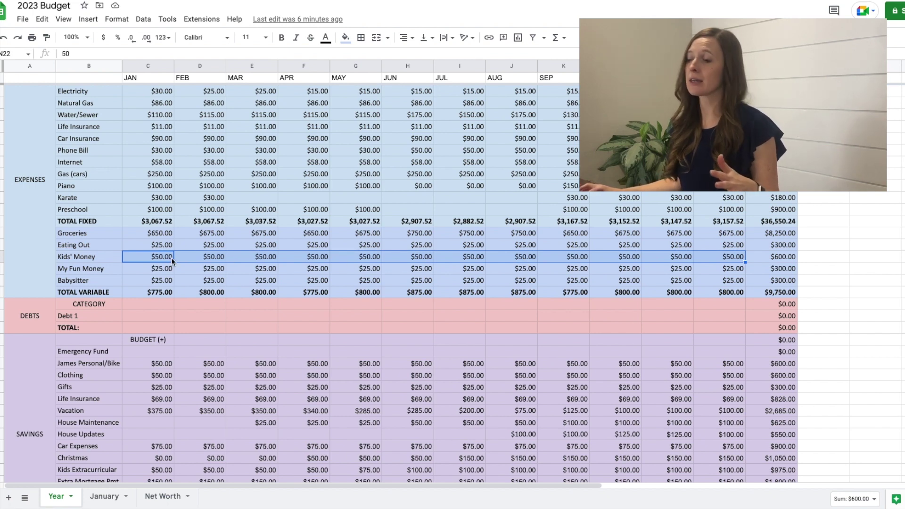
{"action": "left_click", "coordinate": [216, 255]}
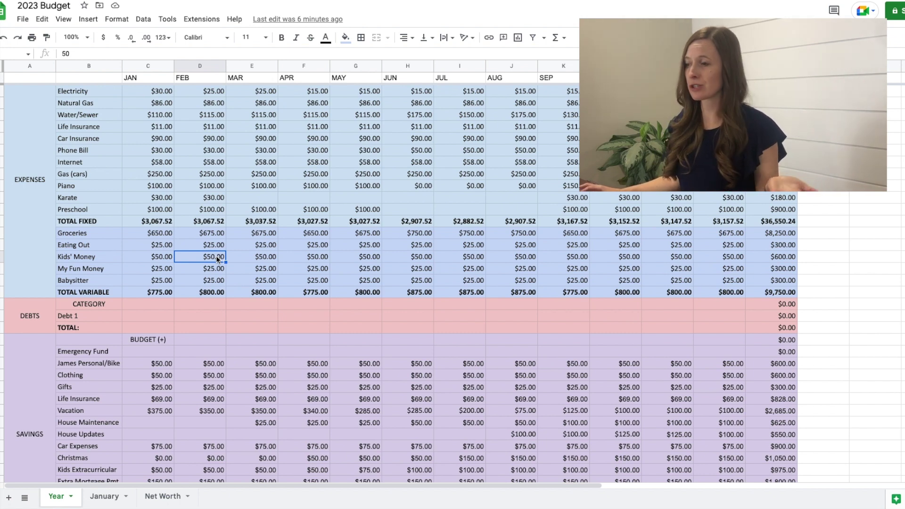
{"action": "left_click", "coordinate": [783, 256]}
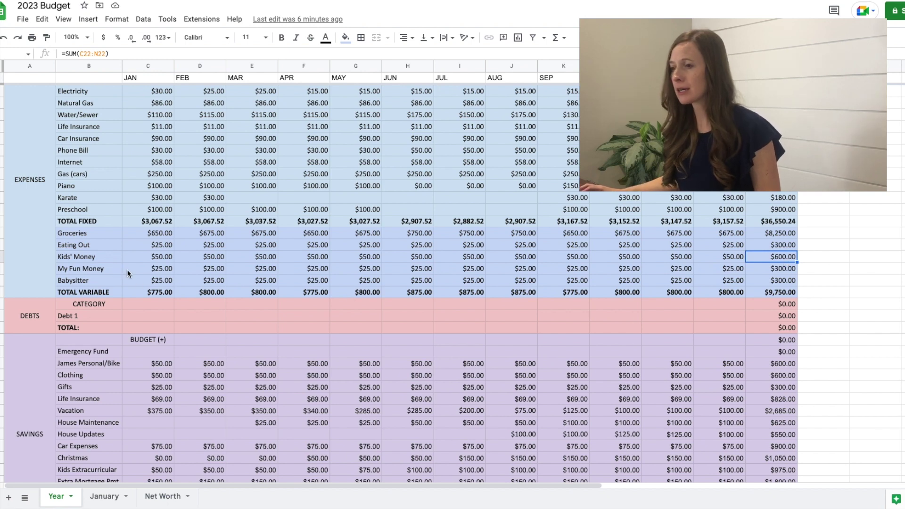
{"action": "left_click", "coordinate": [147, 269]}
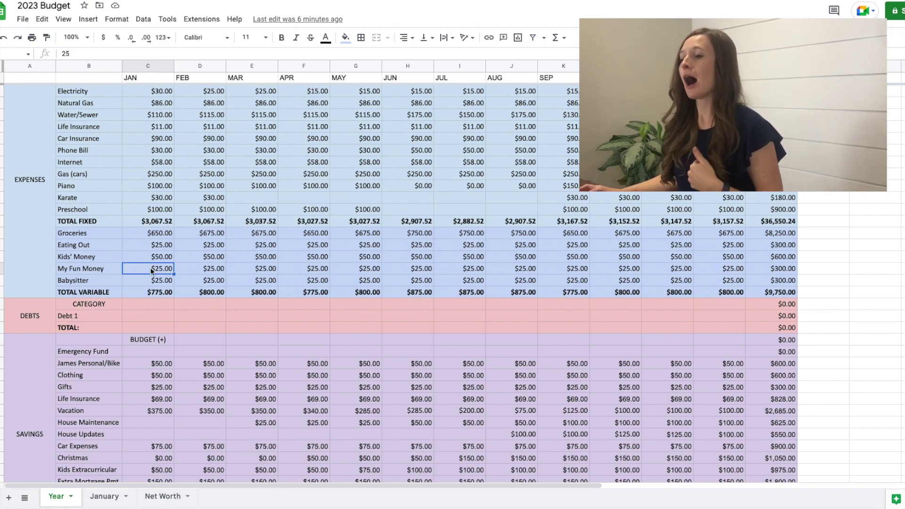
{"action": "left_click_drag", "start_coordinate": [150, 267], "coordinate": [739, 272]}
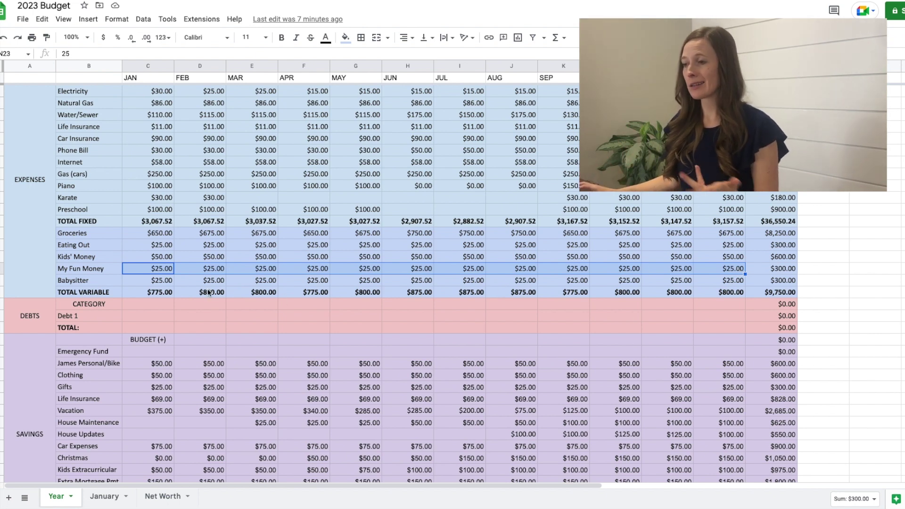
{"action": "left_click", "coordinate": [120, 281]}
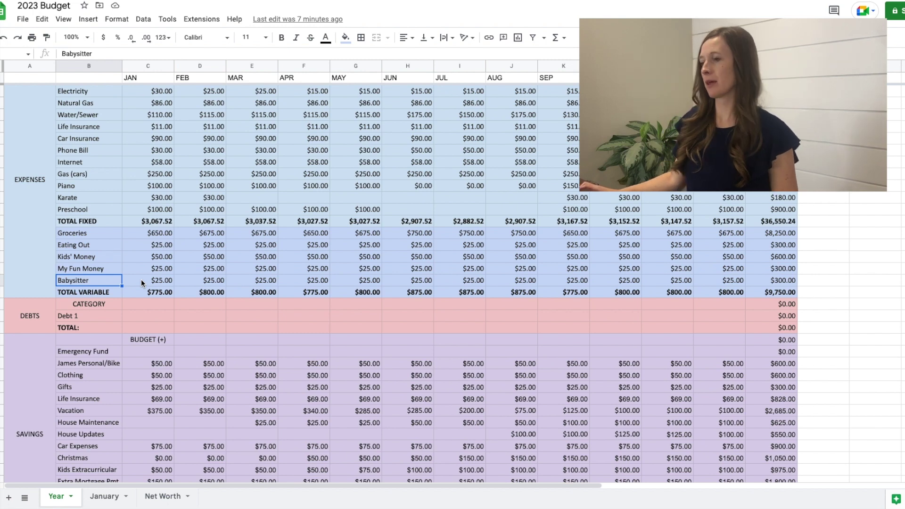
{"action": "left_click", "coordinate": [155, 292]}
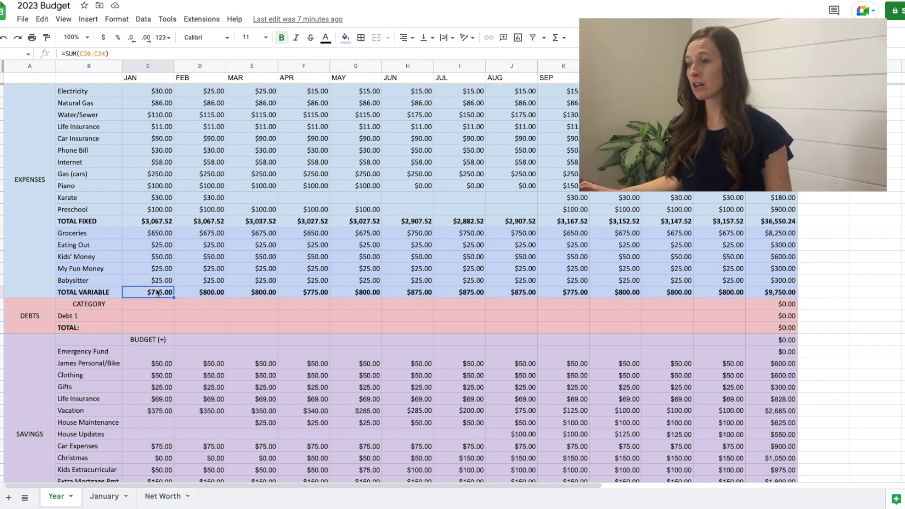
{"action": "left_click", "coordinate": [778, 294]}
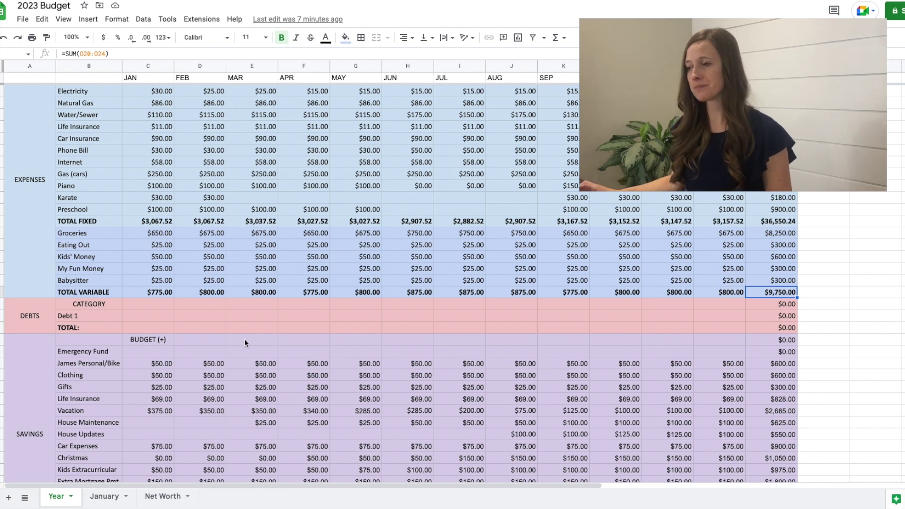
{"action": "scroll", "coordinate": [179, 343], "scroll_direction": "down", "scroll_amount": 2}
{"action": "scroll", "coordinate": [179, 340], "scroll_direction": "down", "scroll_amount": 1}
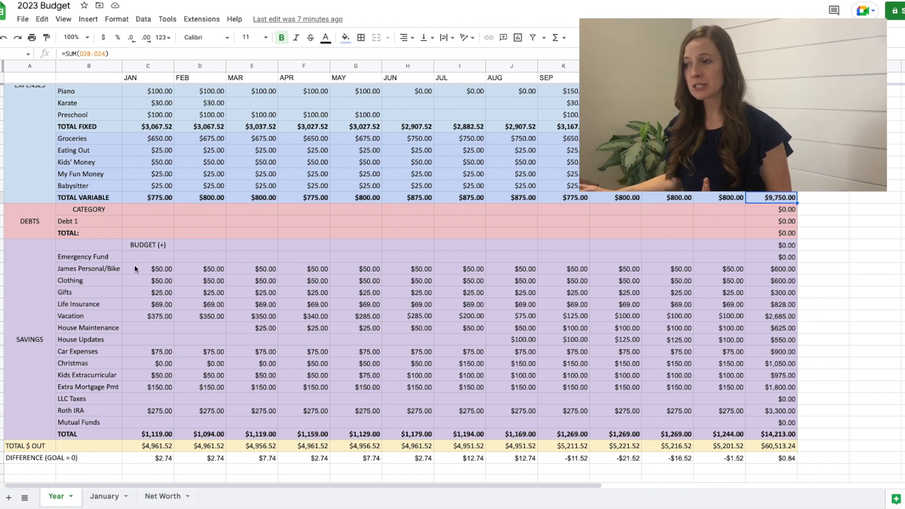
{"action": "left_click", "coordinate": [142, 257]}
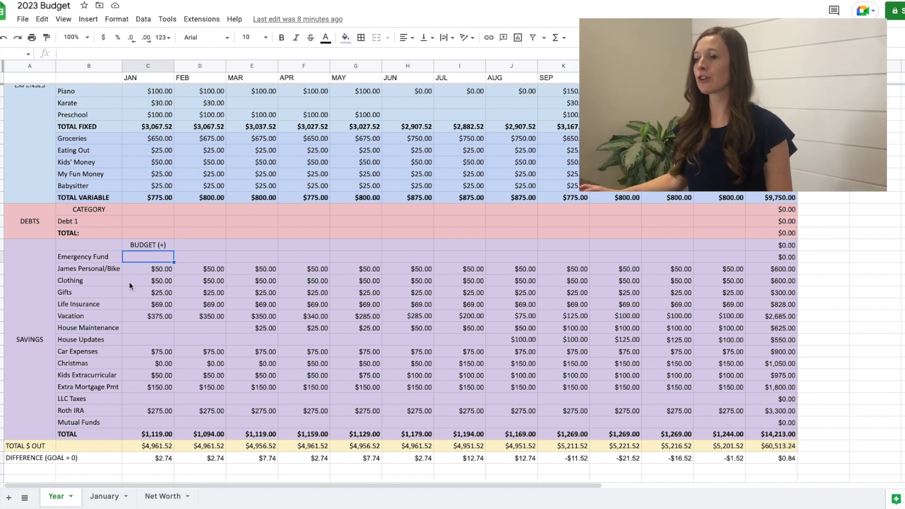
{"action": "left_click", "coordinate": [83, 270]}
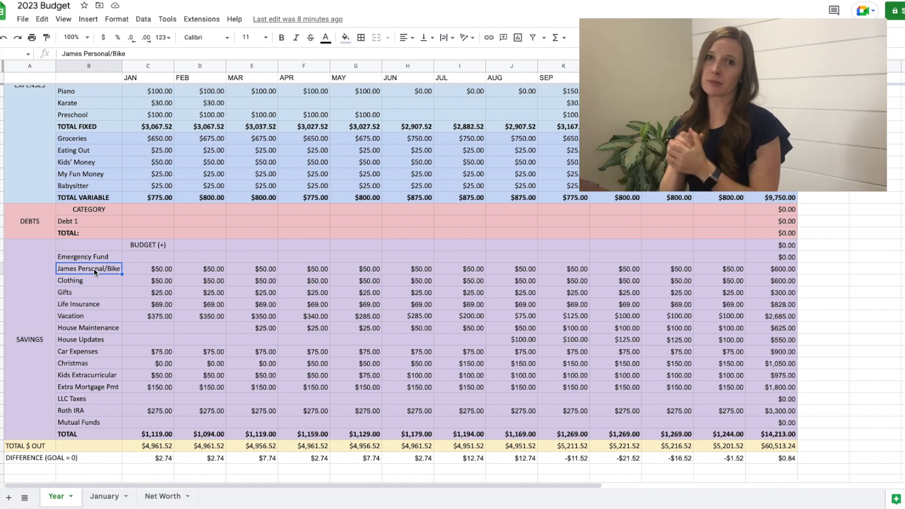
{"action": "left_click", "coordinate": [162, 267]}
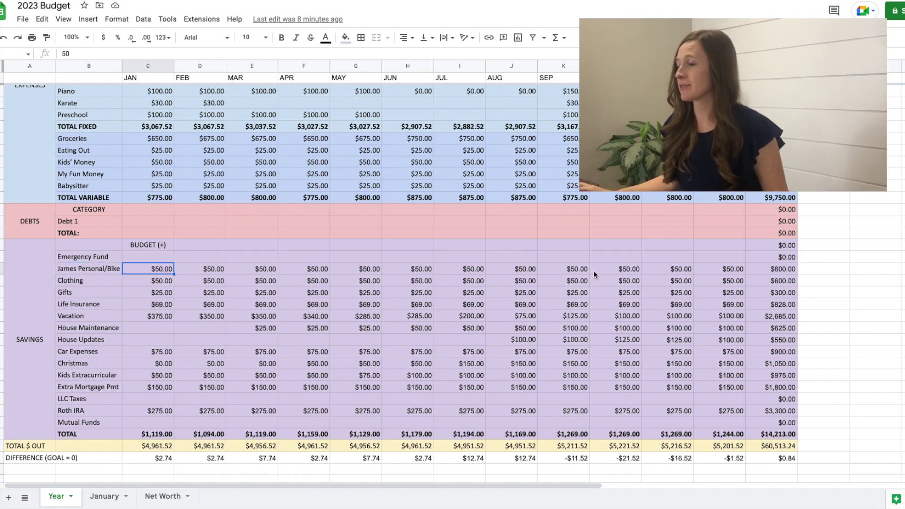
{"action": "left_click", "coordinate": [785, 268]}
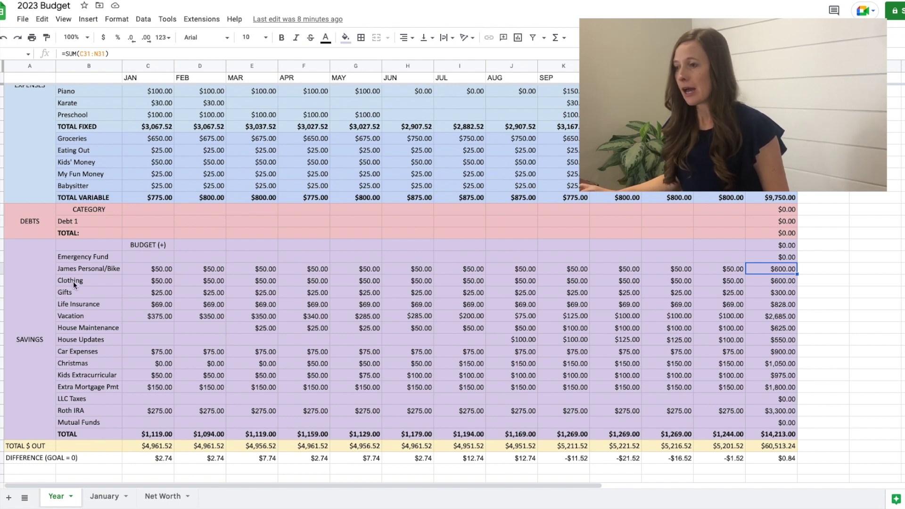
{"action": "left_click", "coordinate": [85, 279]}
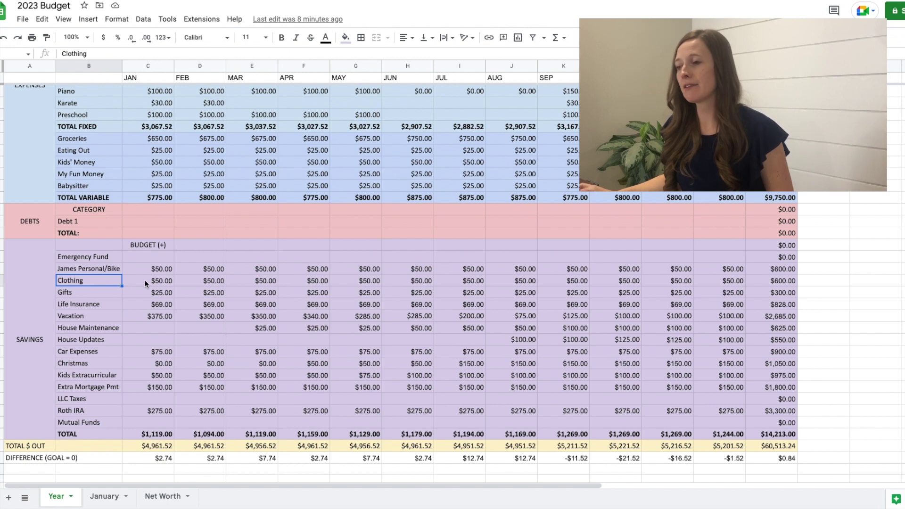
{"action": "left_click_drag", "start_coordinate": [145, 280], "coordinate": [757, 282]}
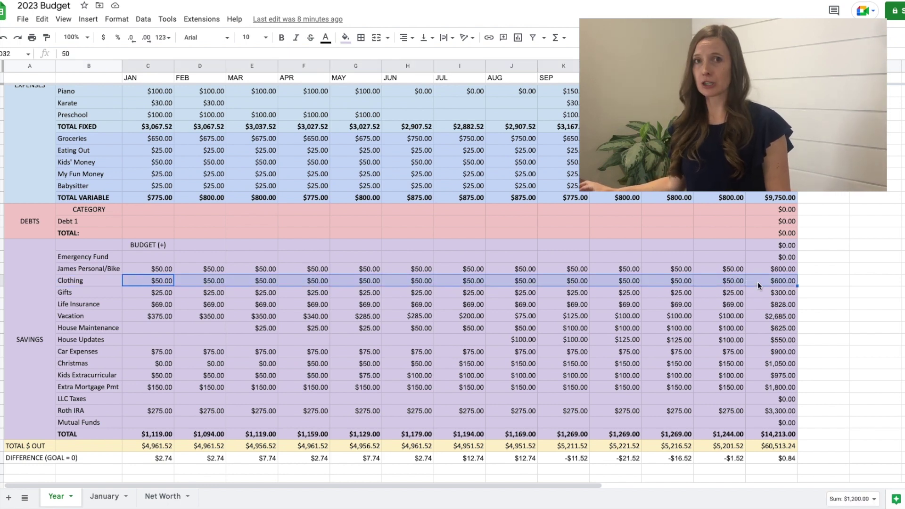
{"action": "left_click", "coordinate": [757, 282]}
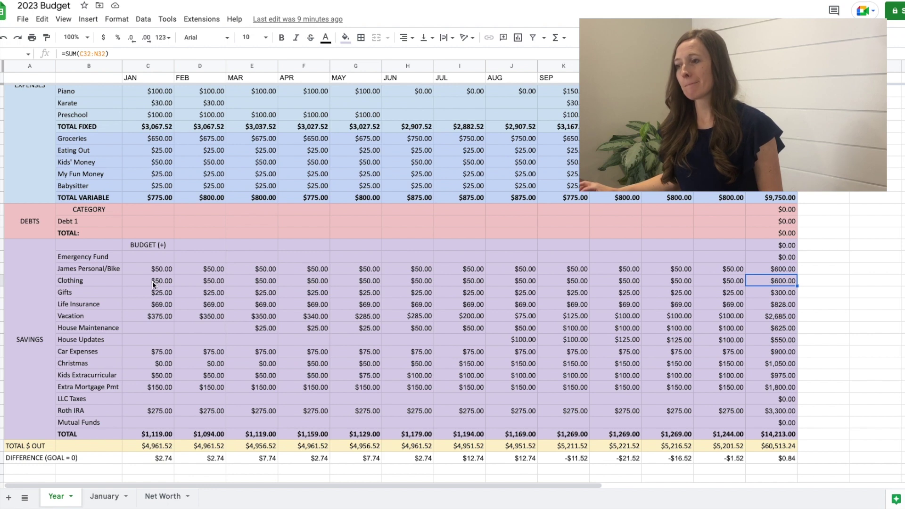
{"action": "left_click_drag", "start_coordinate": [152, 281], "coordinate": [227, 280]}
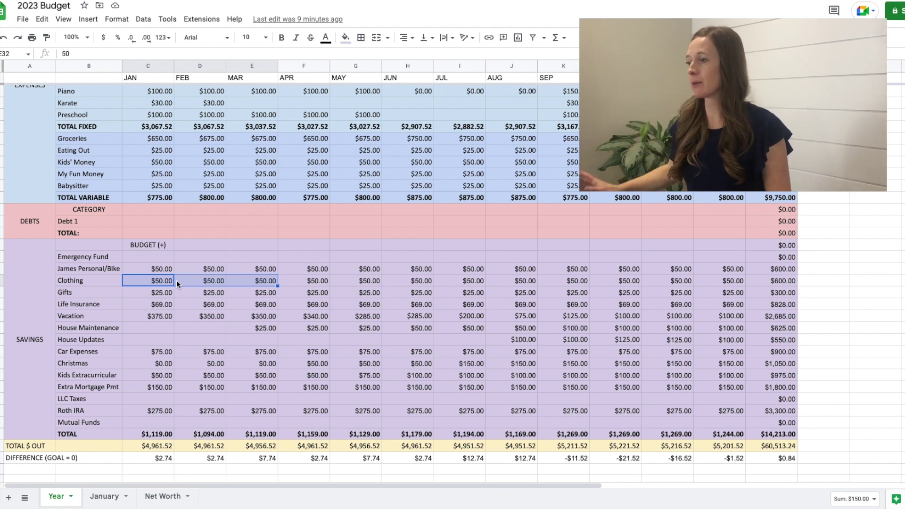
{"action": "left_click", "coordinate": [468, 281]}
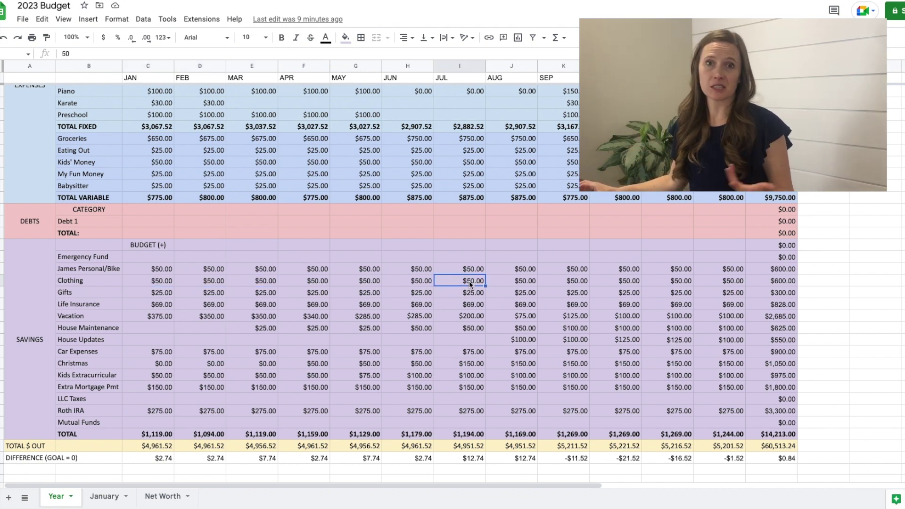
{"action": "left_click", "coordinate": [157, 293]}
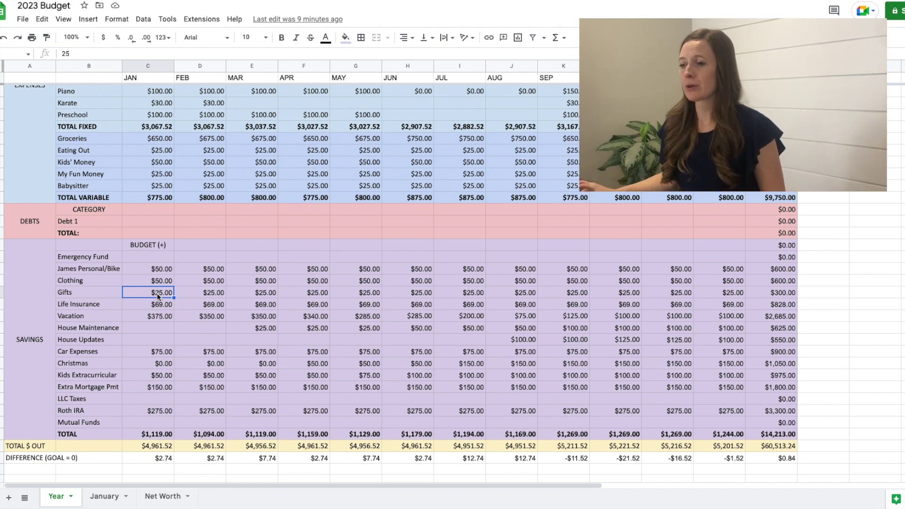
{"action": "left_click", "coordinate": [353, 291]}
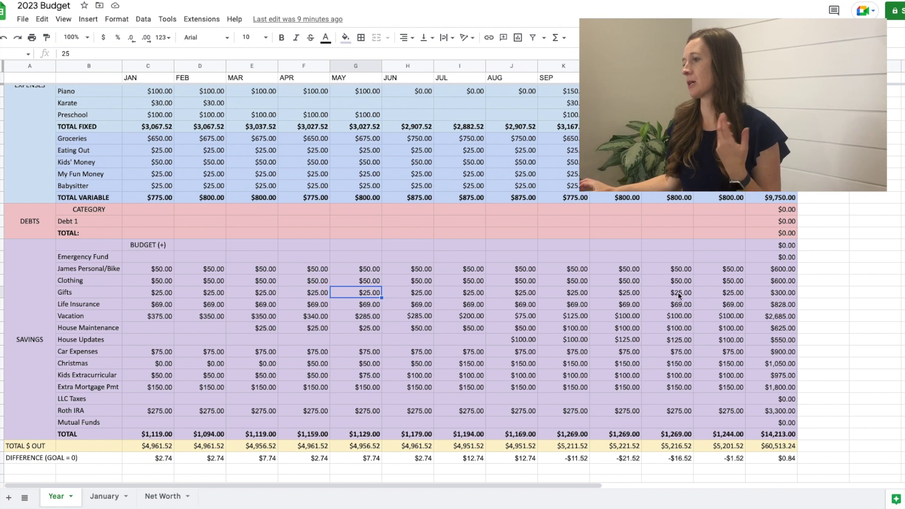
{"action": "left_click", "coordinate": [735, 291]}
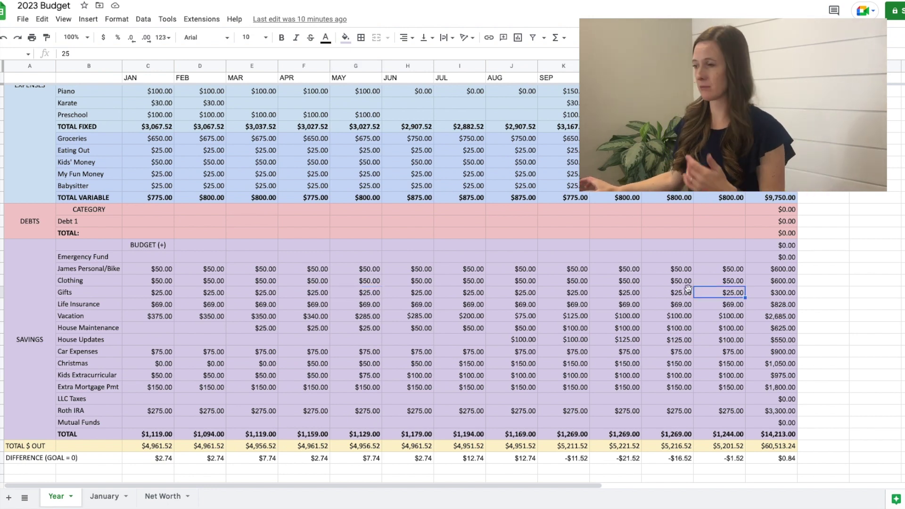
{"action": "left_click", "coordinate": [149, 309]}
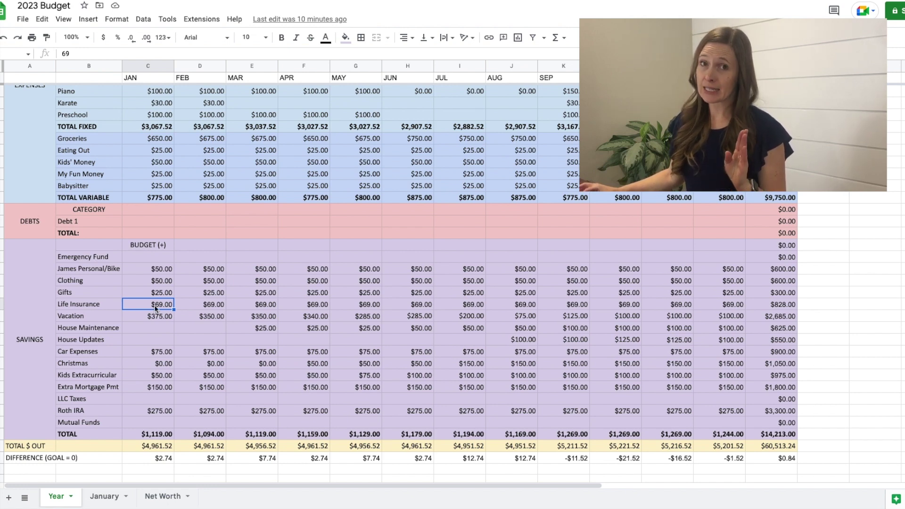
{"action": "left_click", "coordinate": [203, 305]}
{"action": "left_click", "coordinate": [248, 304]}
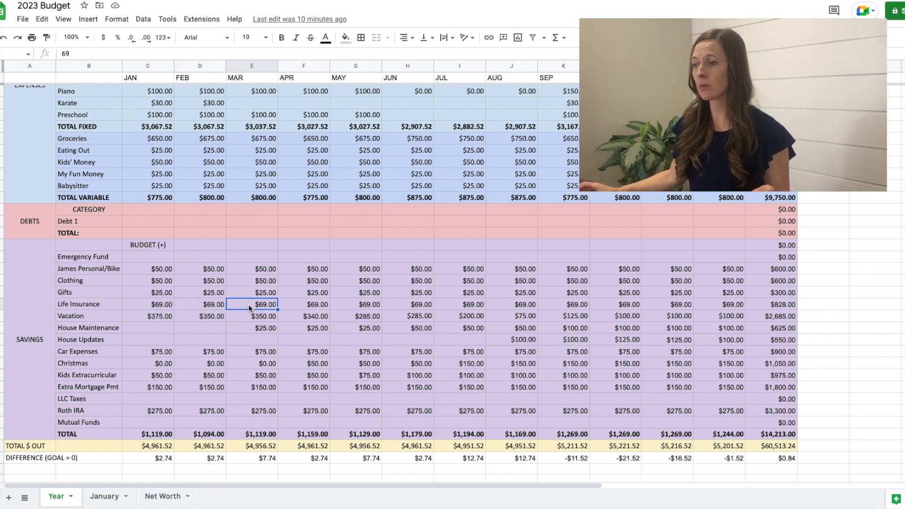
{"action": "left_click", "coordinate": [629, 305]}
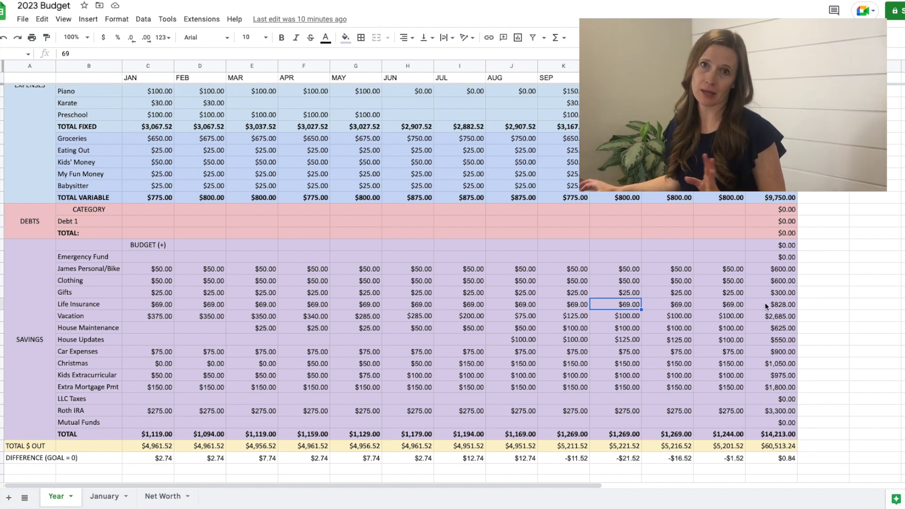
{"action": "left_click", "coordinate": [156, 319]}
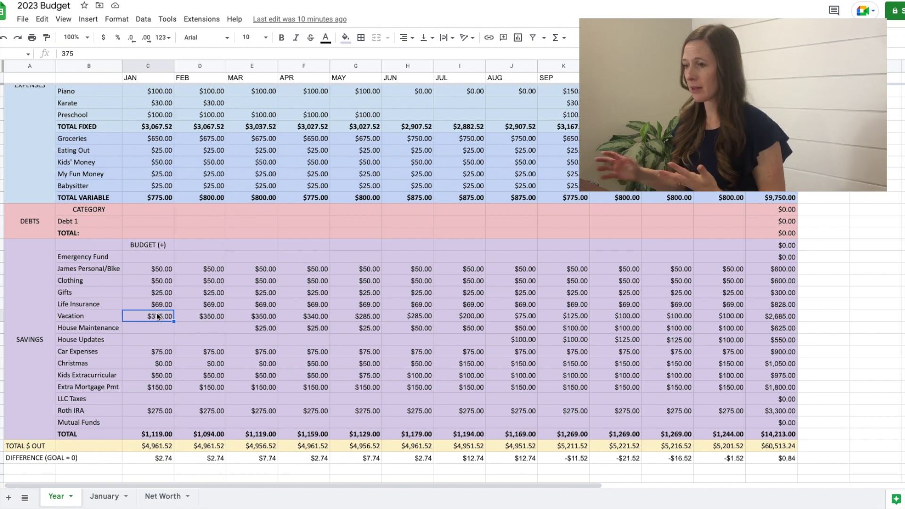
{"action": "left_click_drag", "start_coordinate": [149, 319], "coordinate": [360, 315]}
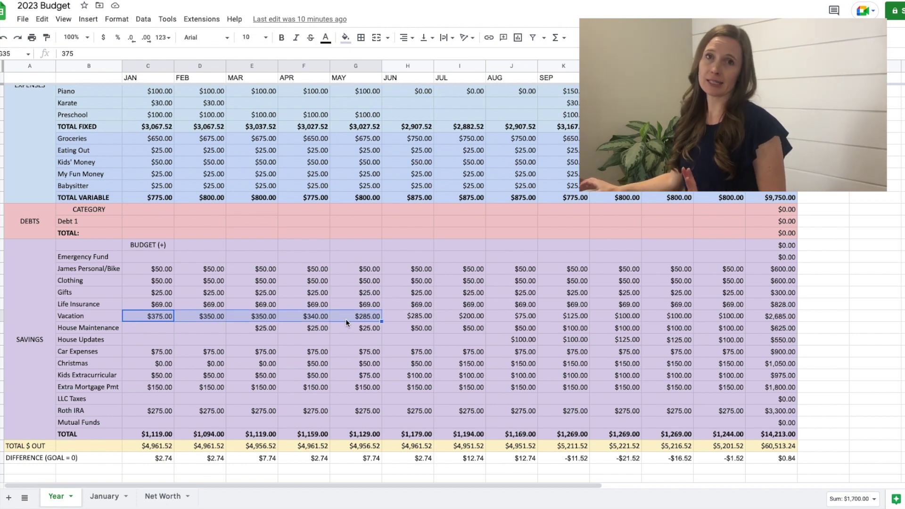
{"action": "left_click_drag", "start_coordinate": [473, 314], "coordinate": [721, 316]}
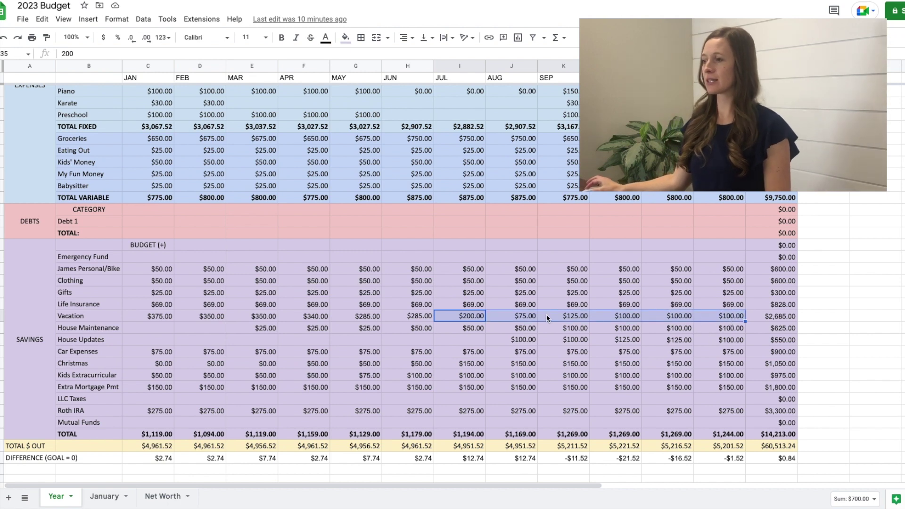
{"action": "left_click_drag", "start_coordinate": [546, 316], "coordinate": [677, 316]}
{"action": "left_click", "coordinate": [776, 317]}
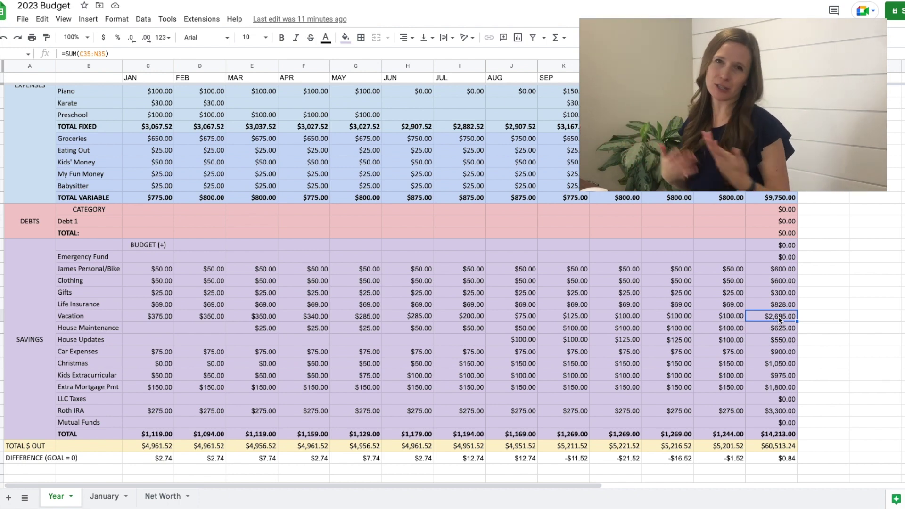
{"action": "scroll", "coordinate": [730, 306], "scroll_direction": "down", "scroll_amount": 2}
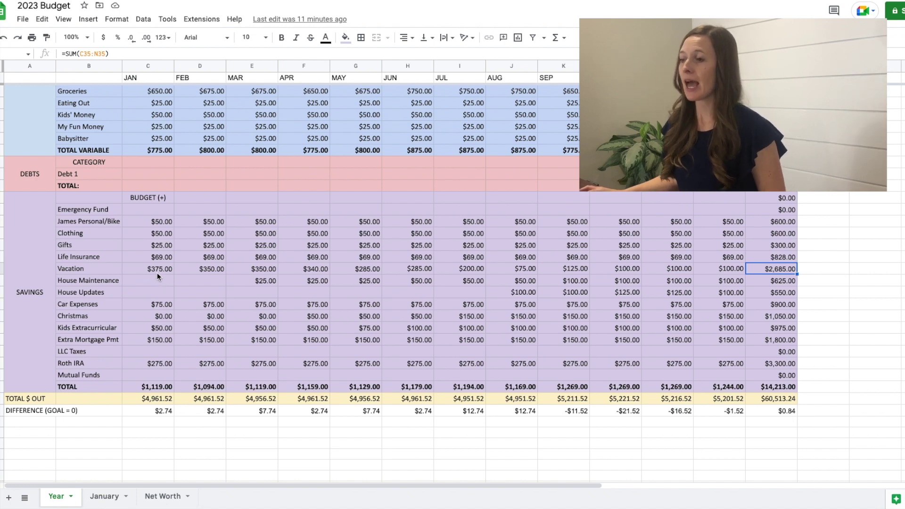
{"action": "left_click_drag", "start_coordinate": [148, 278], "coordinate": [212, 283]}
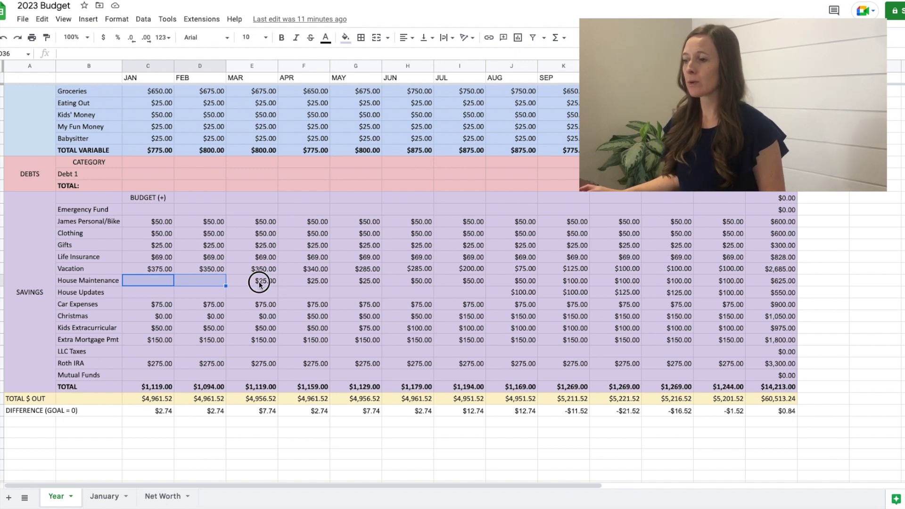
{"action": "left_click_drag", "start_coordinate": [258, 281], "coordinate": [745, 279]}
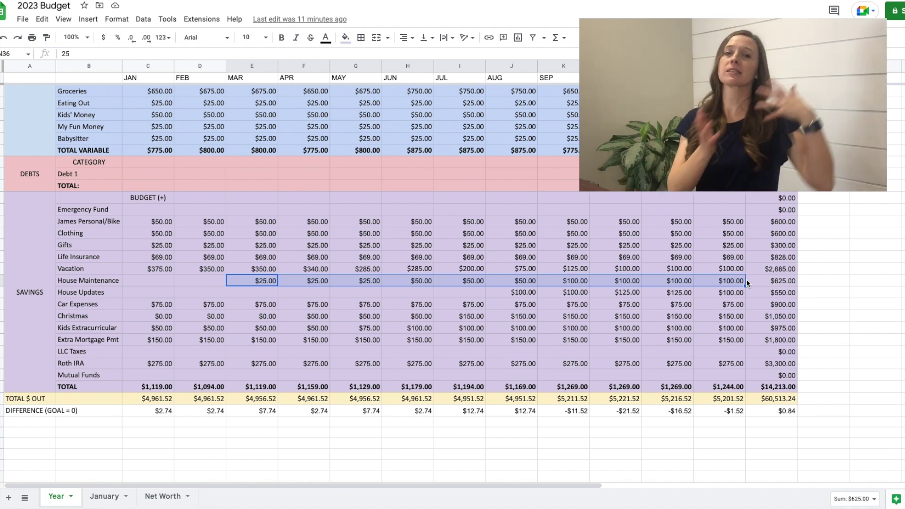
{"action": "left_click", "coordinate": [780, 282]}
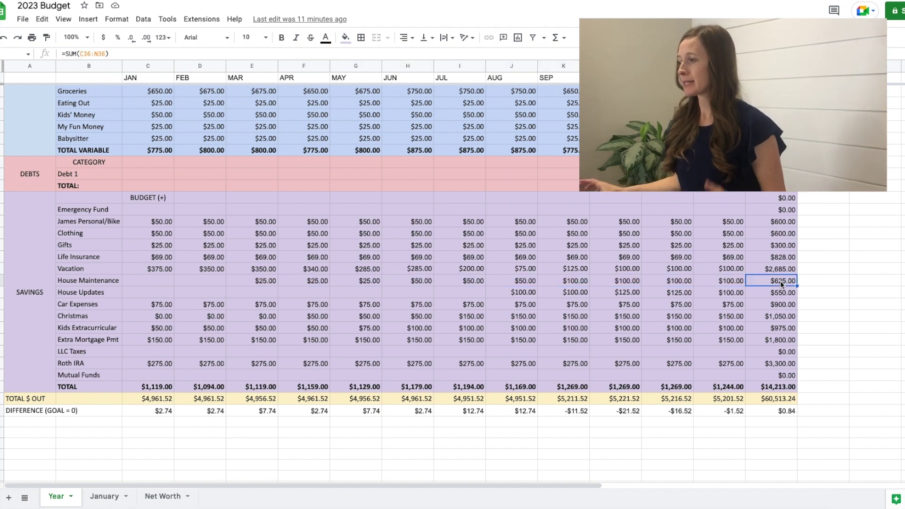
{"action": "left_click", "coordinate": [148, 292]}
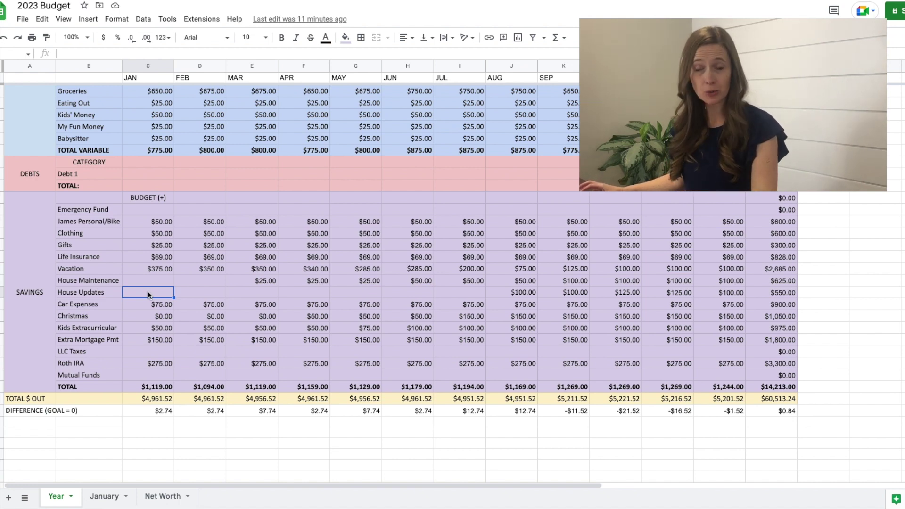
{"action": "left_click_drag", "start_coordinate": [157, 292], "coordinate": [736, 292]}
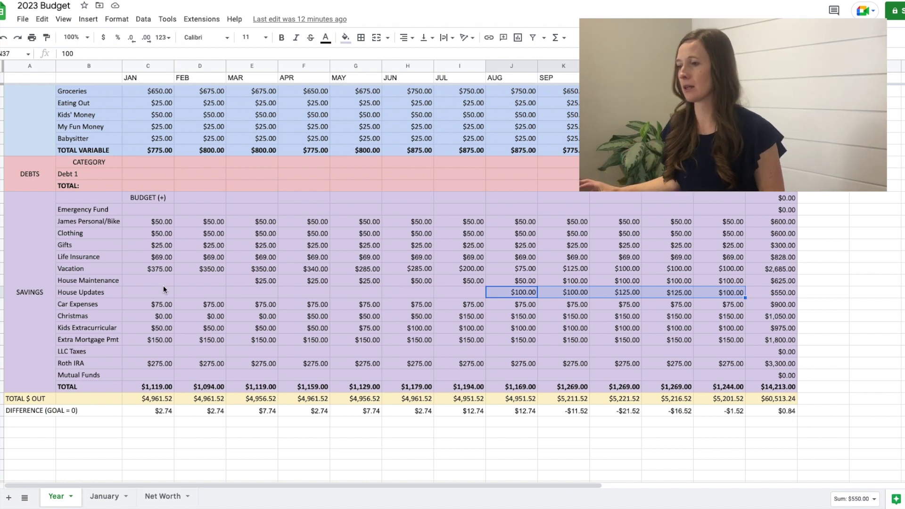
{"action": "left_click", "coordinate": [161, 306]}
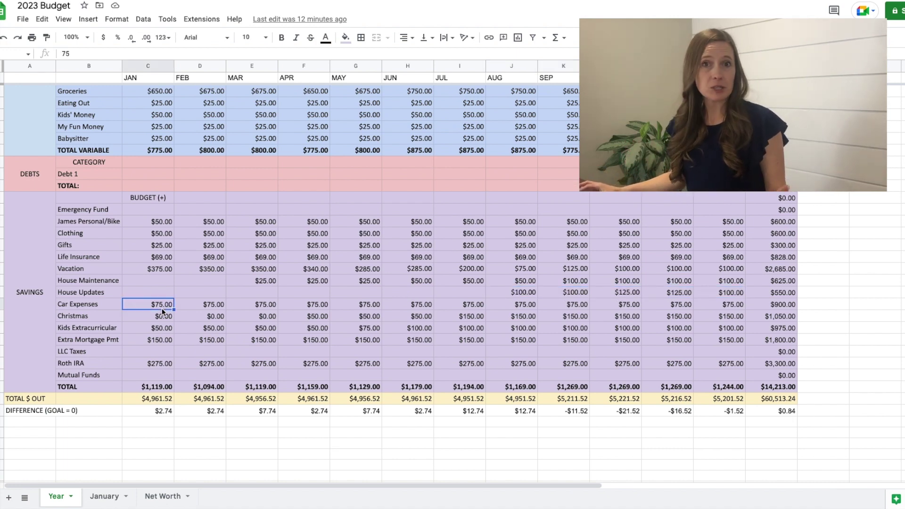
{"action": "left_click_drag", "start_coordinate": [193, 306], "coordinate": [727, 308]}
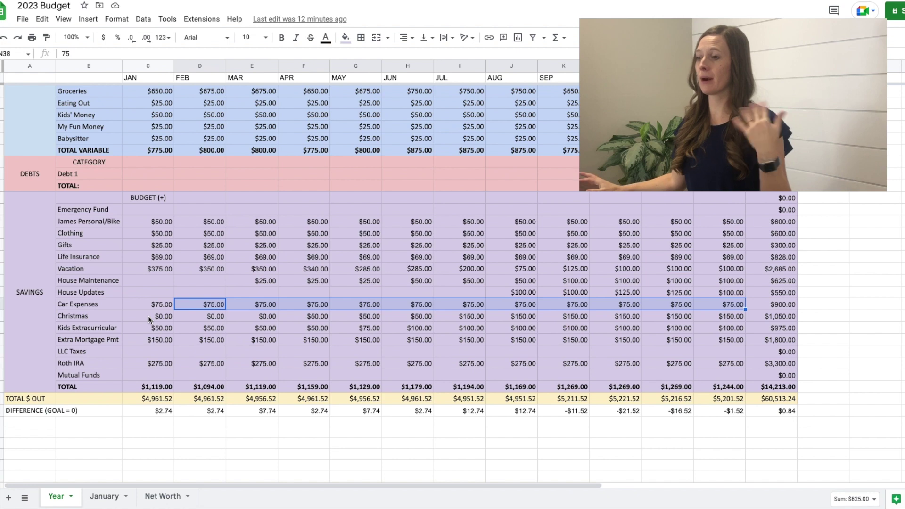
{"action": "left_click_drag", "start_coordinate": [148, 316], "coordinate": [738, 321]}
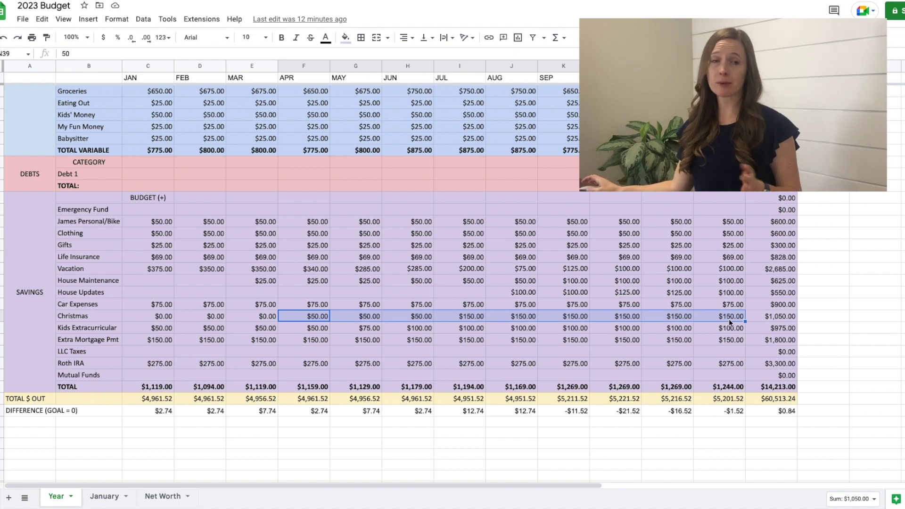
{"action": "left_click", "coordinate": [773, 317]}
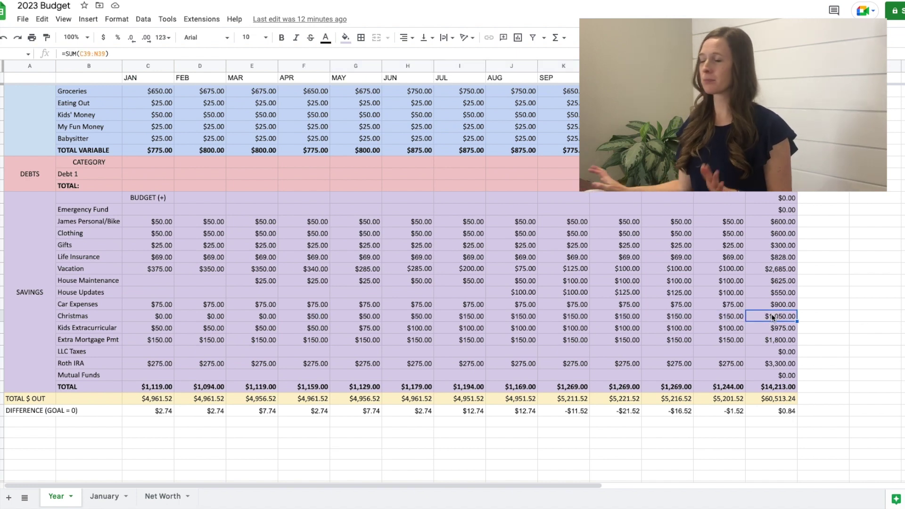
{"action": "left_click", "coordinate": [156, 327]}
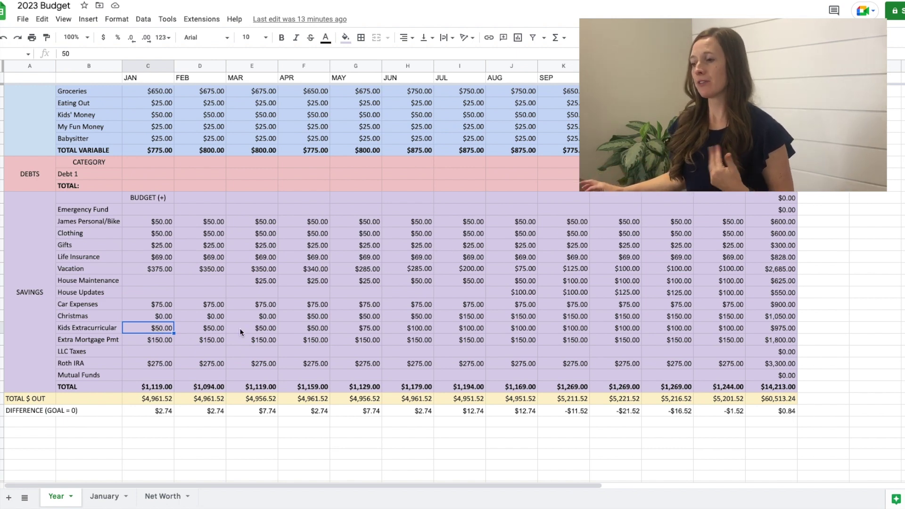
{"action": "left_click", "coordinate": [352, 329]}
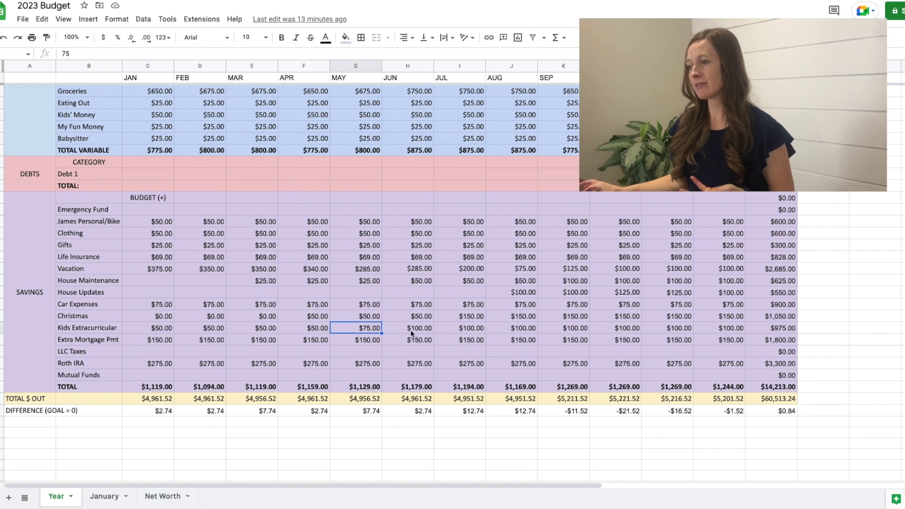
{"action": "left_click", "coordinate": [431, 331]}
{"action": "left_click_drag", "start_coordinate": [665, 332], "coordinate": [791, 330]}
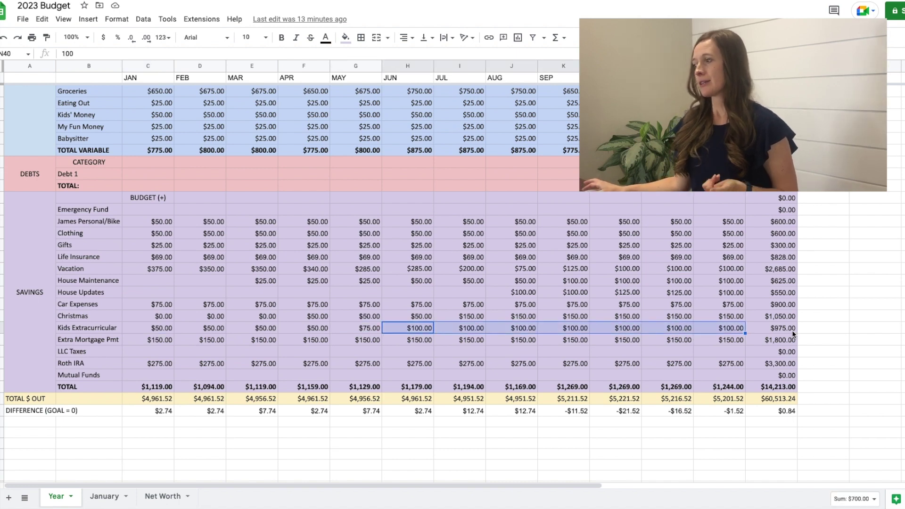
{"action": "left_click", "coordinate": [788, 330]}
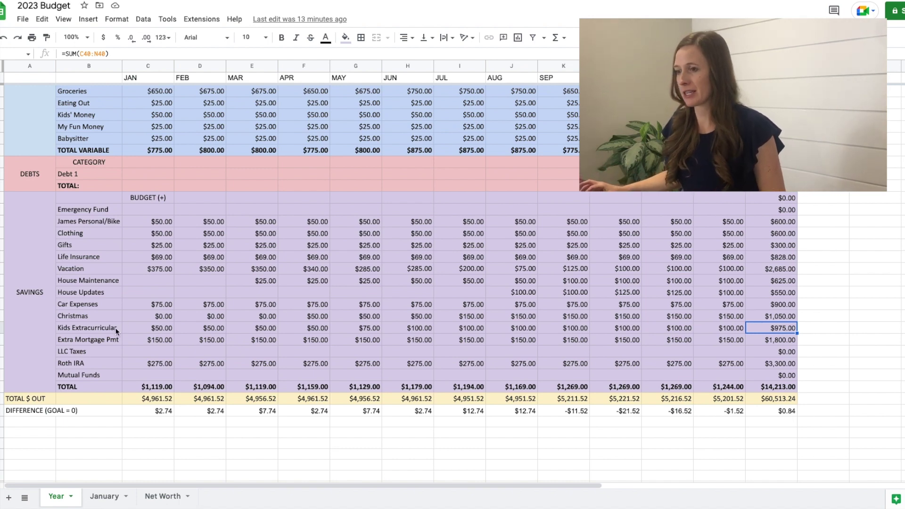
{"action": "left_click", "coordinate": [140, 340]}
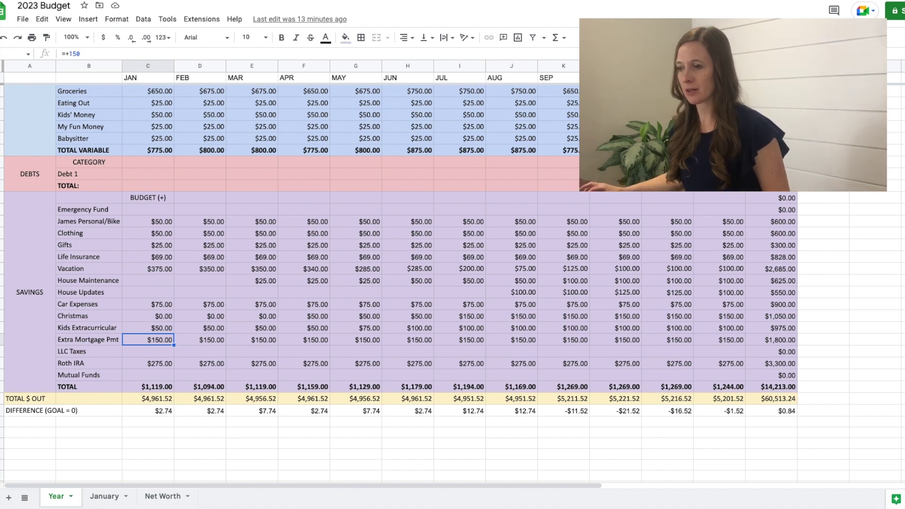
Delete the Mutual Funds row from the Savings section.
{"action": "left_click", "coordinate": [2, 375]}
{"action": "right_click", "coordinate": [2, 375]}
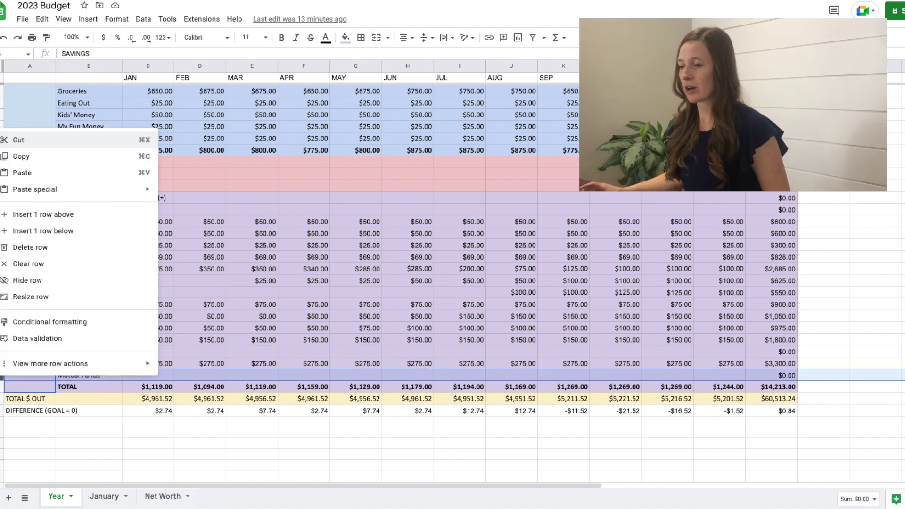
{"action": "left_click", "coordinate": [41, 249]}
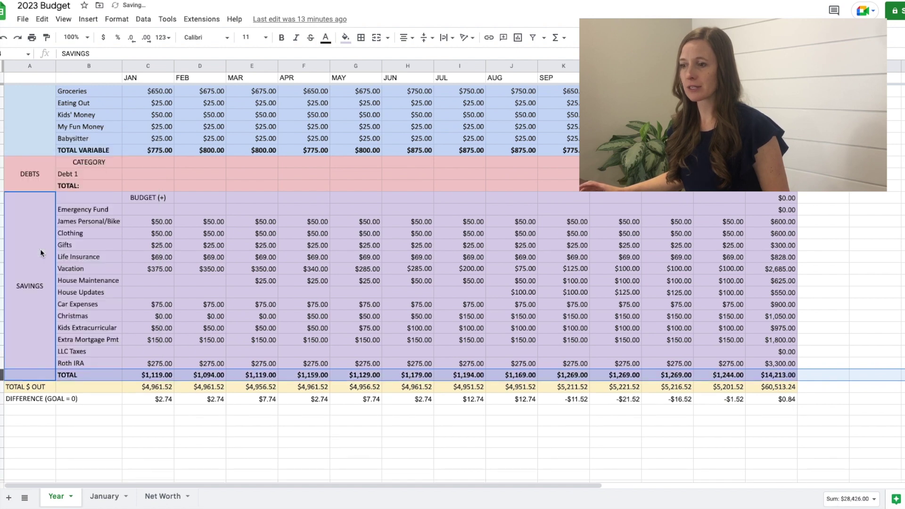
Inspect Car Expenses, the Extra Mortgage Pmt amounts and total, and the empty LLC Taxes row.
{"action": "left_click", "coordinate": [137, 306]}
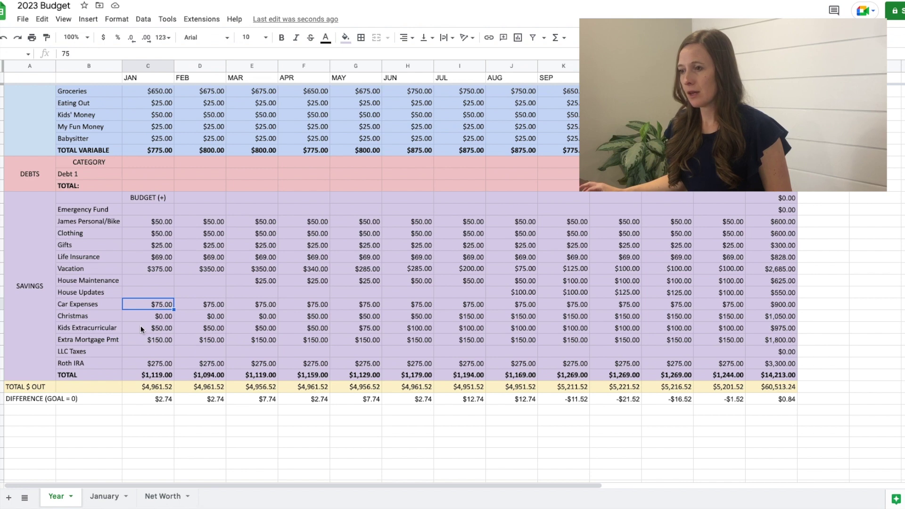
{"action": "left_click_drag", "start_coordinate": [145, 340], "coordinate": [728, 340]}
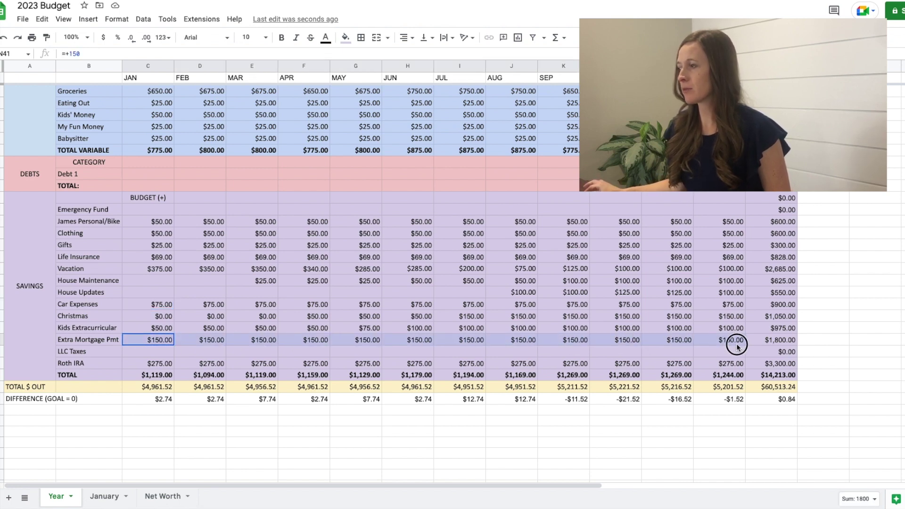
{"action": "left_click", "coordinate": [780, 339]}
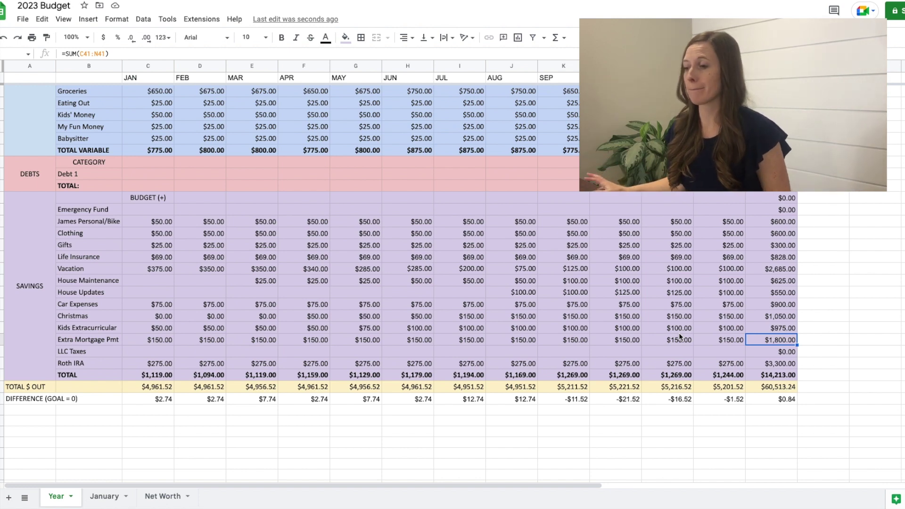
{"action": "left_click", "coordinate": [163, 353]}
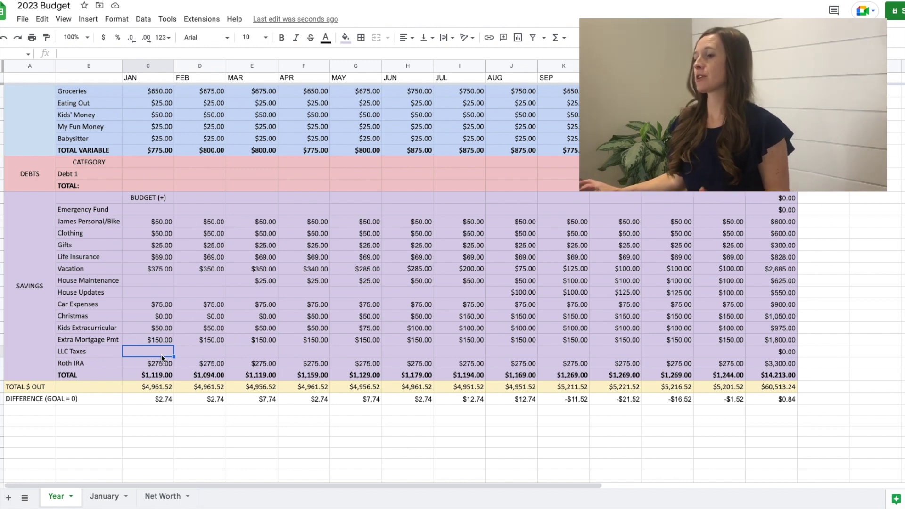
{"action": "left_click", "coordinate": [174, 356]}
{"action": "left_click_drag", "start_coordinate": [173, 356], "coordinate": [722, 351]}
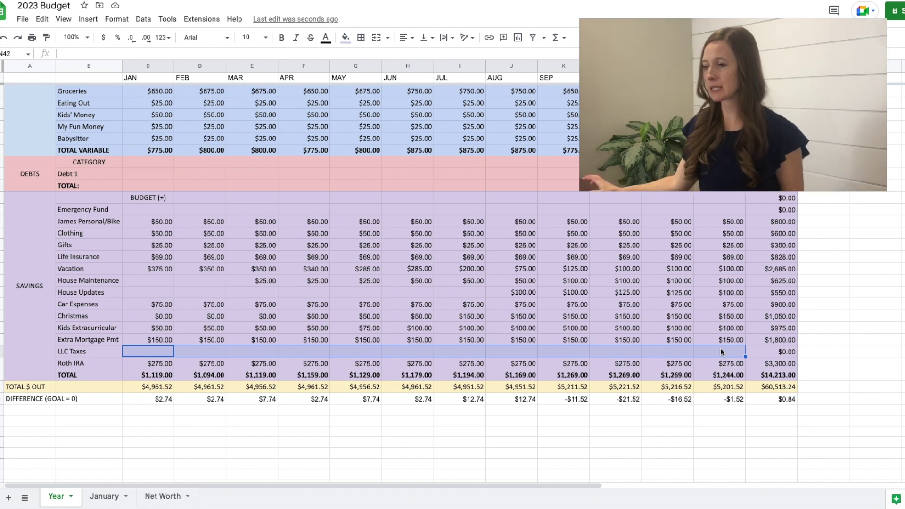
{"action": "left_click", "coordinate": [150, 340]}
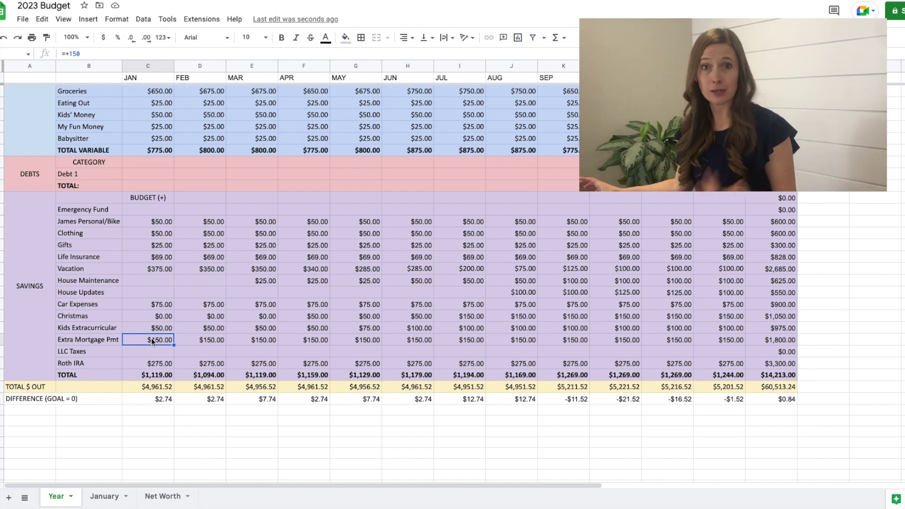
{"action": "left_click", "coordinate": [152, 365]}
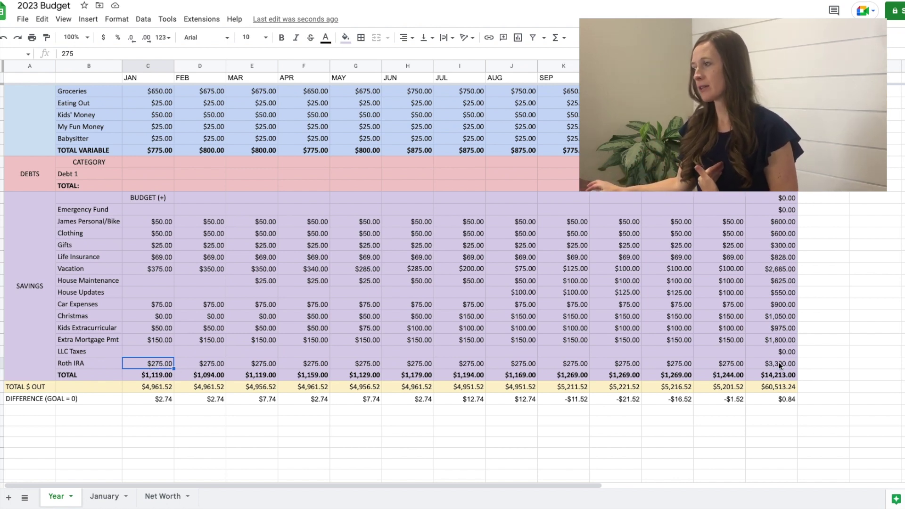
{"action": "left_click", "coordinate": [779, 365]}
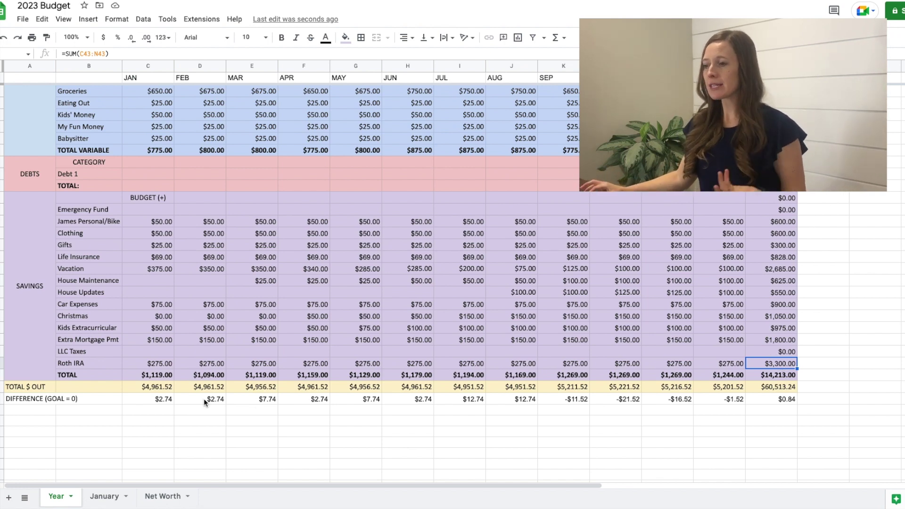
{"action": "left_click_drag", "start_coordinate": [162, 402], "coordinate": [210, 401]}
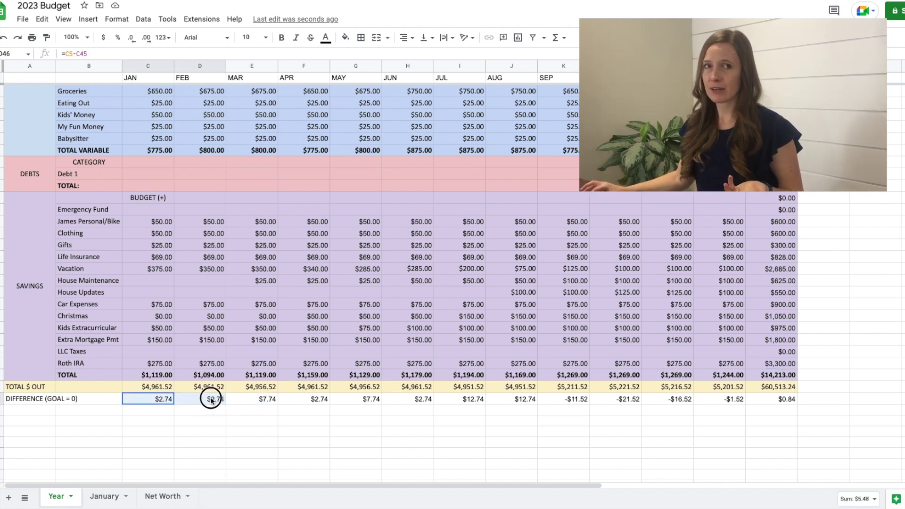
{"action": "left_click", "coordinate": [266, 398]}
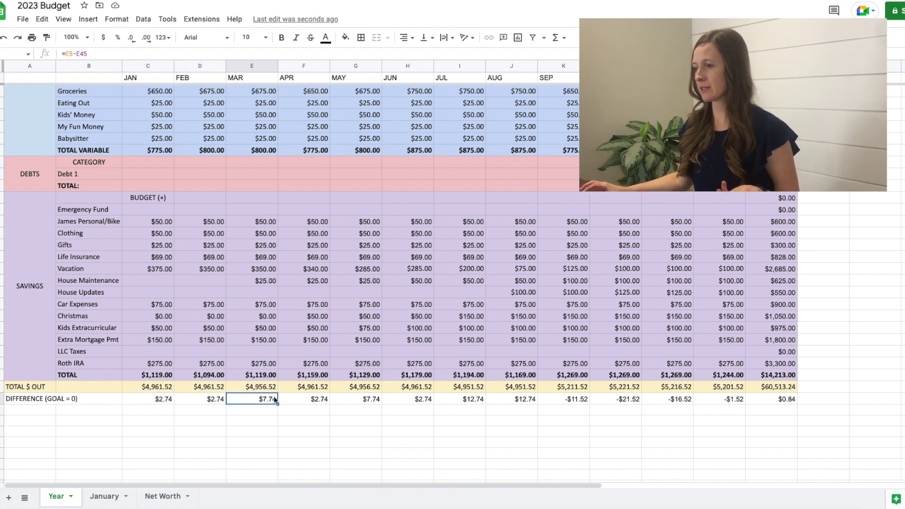
{"action": "left_click", "coordinate": [507, 400]}
{"action": "left_click", "coordinate": [584, 401]}
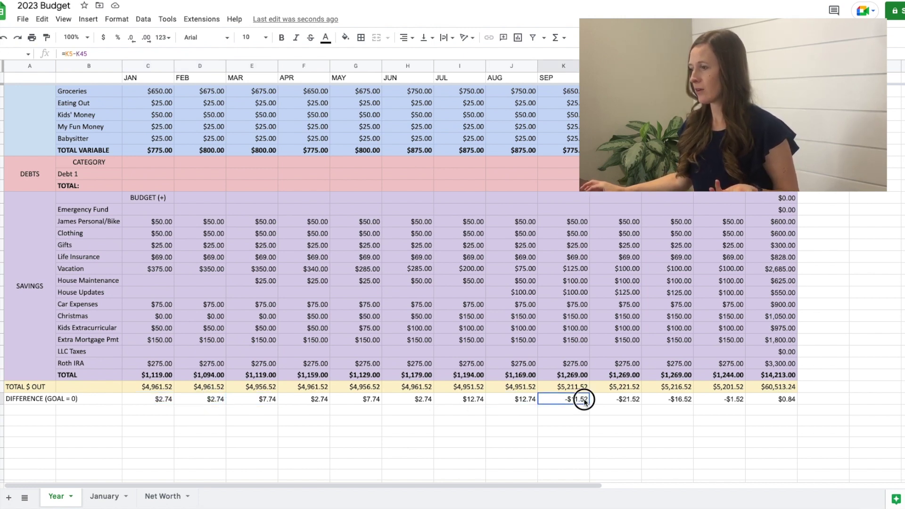
{"action": "left_click", "coordinate": [631, 399]}
{"action": "left_click", "coordinate": [668, 399]}
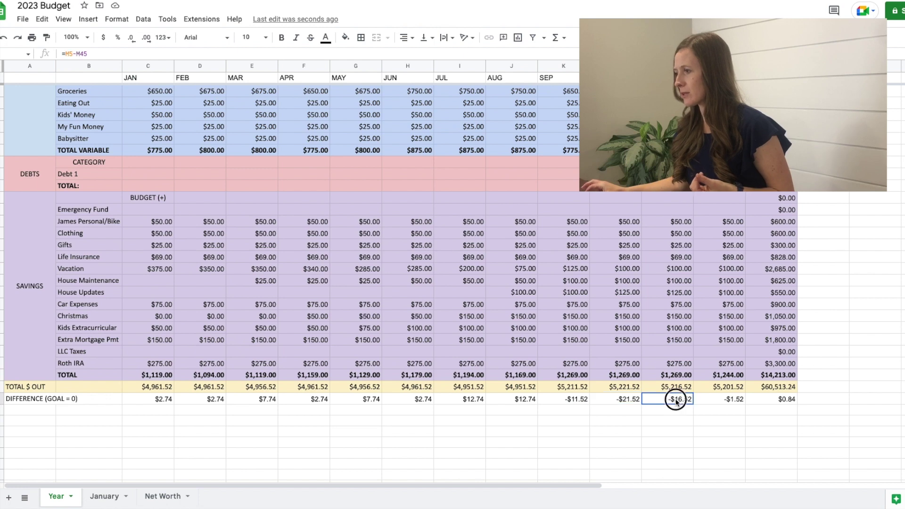
{"action": "scroll", "coordinate": [640, 315], "scroll_direction": "up", "scroll_amount": 6}
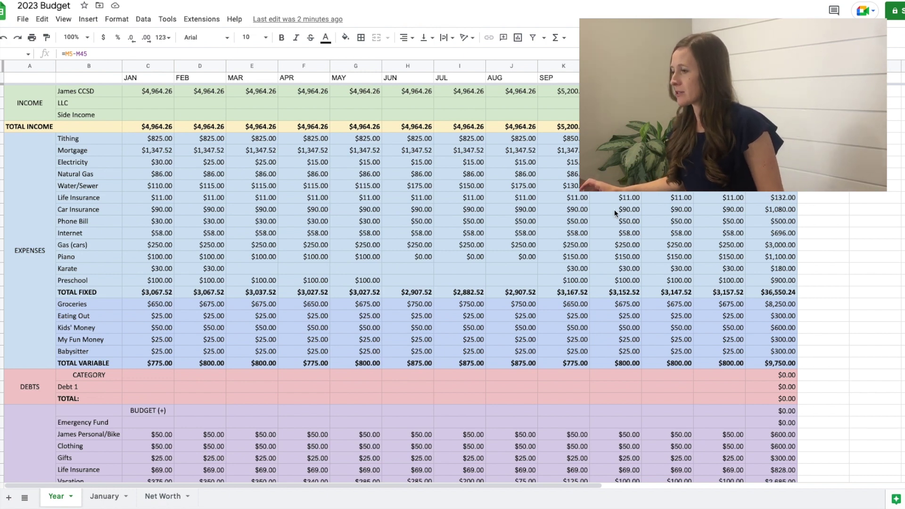
{"action": "scroll", "coordinate": [614, 211], "scroll_direction": "down", "scroll_amount": 7}
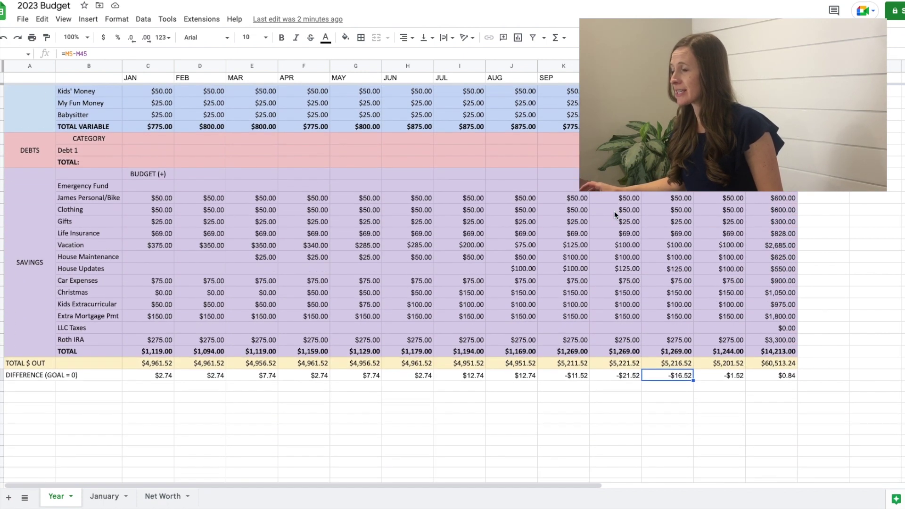
{"action": "scroll", "coordinate": [614, 211], "scroll_direction": "up", "scroll_amount": 6}
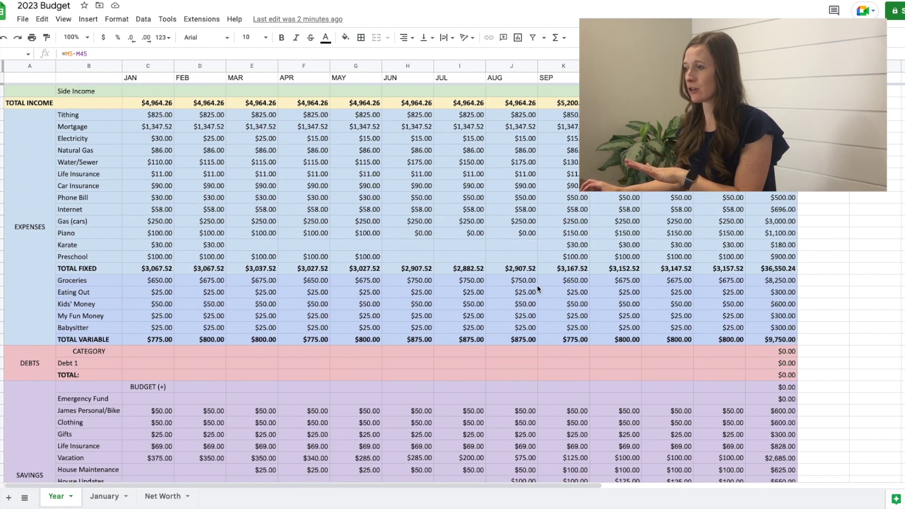
{"action": "scroll", "coordinate": [537, 287], "scroll_direction": "down", "scroll_amount": 5}
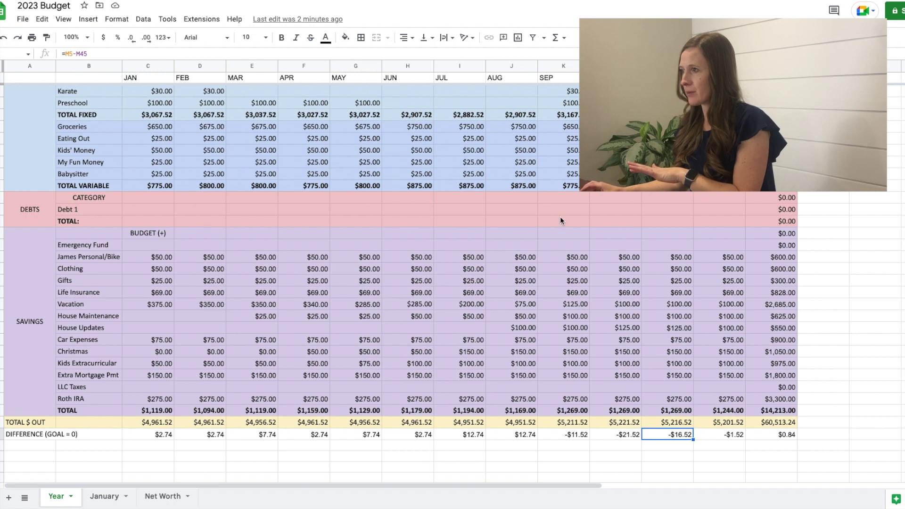
{"action": "scroll", "coordinate": [560, 216], "scroll_direction": "up", "scroll_amount": 1}
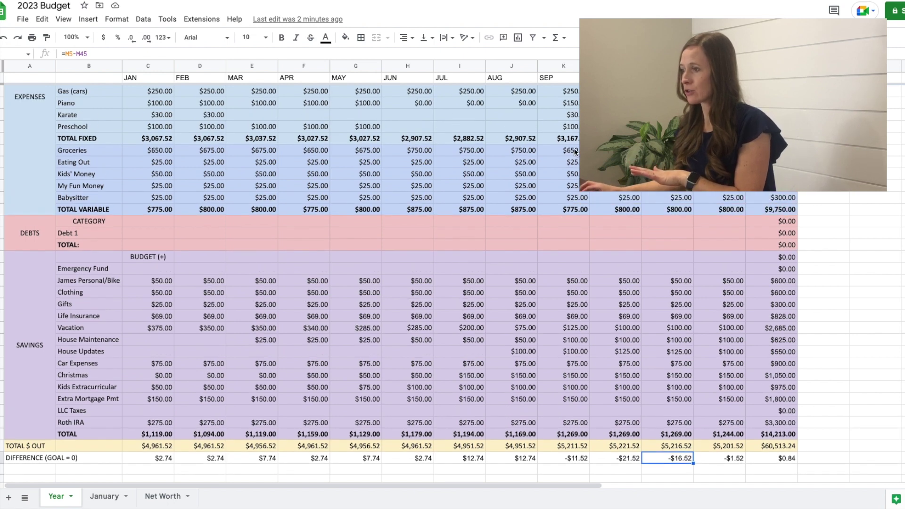
Enter $110 for September Vacation, $80 for October House Maintenance, and $110 for November House Updates.
{"action": "left_click", "coordinate": [575, 329]}
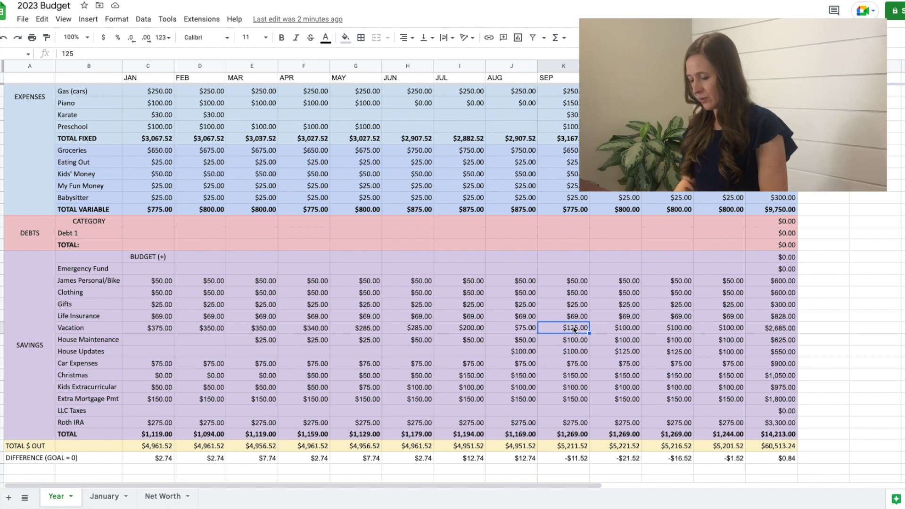
{"action": "type", "text": "10"}
{"action": "key", "text": "Return"}
{"action": "left_click", "coordinate": [627, 341]}
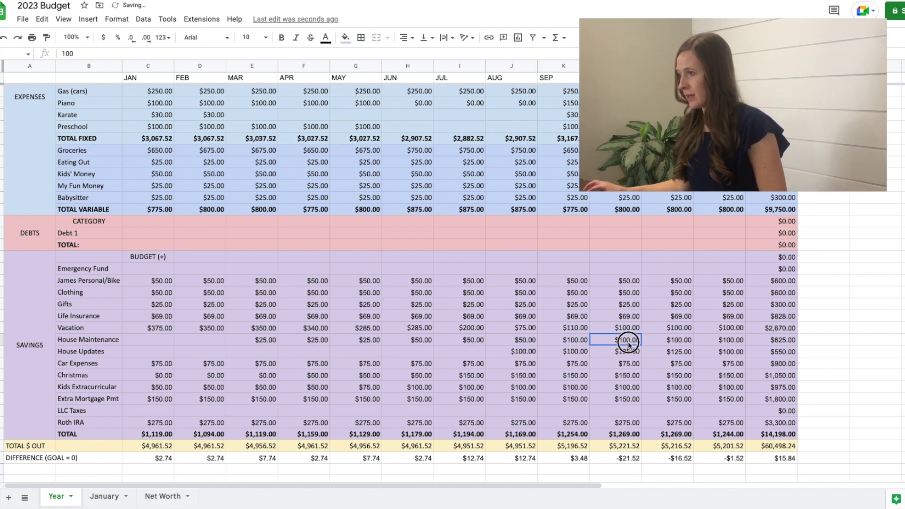
{"action": "type", "text": "80"}
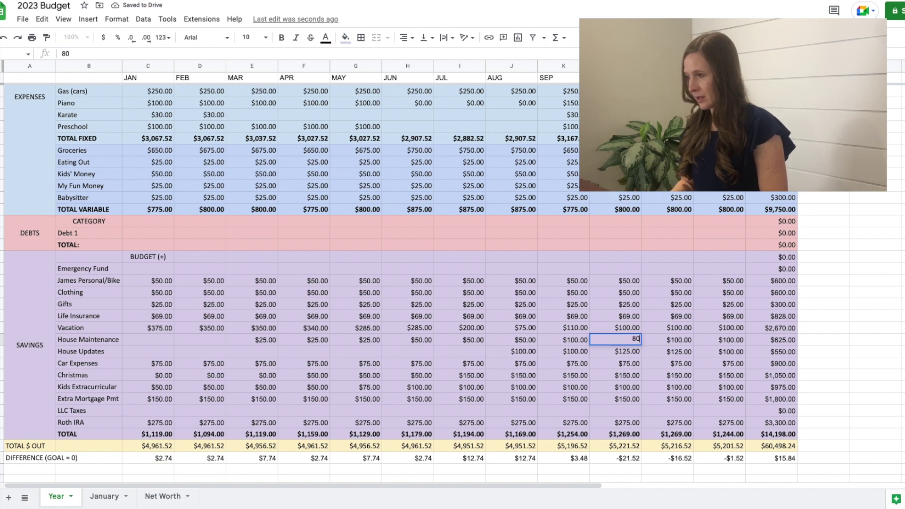
{"action": "key", "text": "Return"}
{"action": "left_click", "coordinate": [681, 349]}
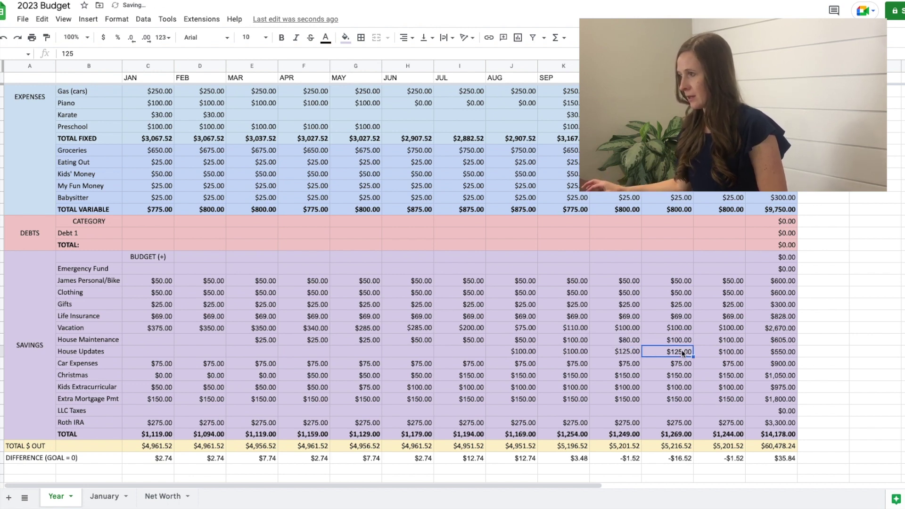
{"action": "type", "text": "110"}
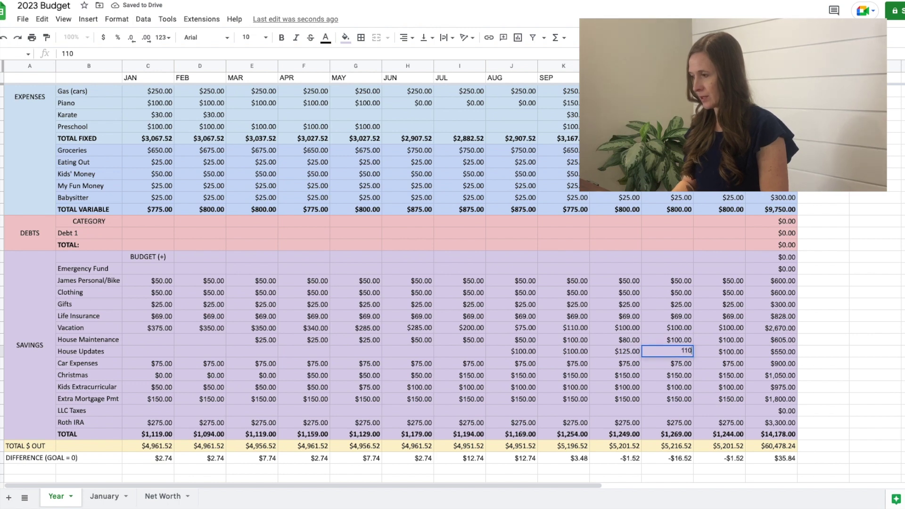
{"action": "key", "text": "Return"}
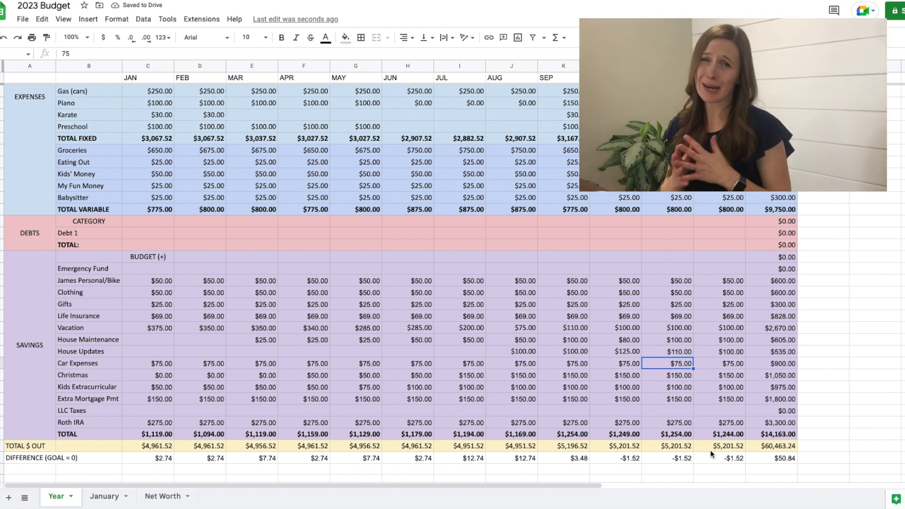
{"action": "scroll", "coordinate": [712, 420], "scroll_direction": "up", "scroll_amount": 3}
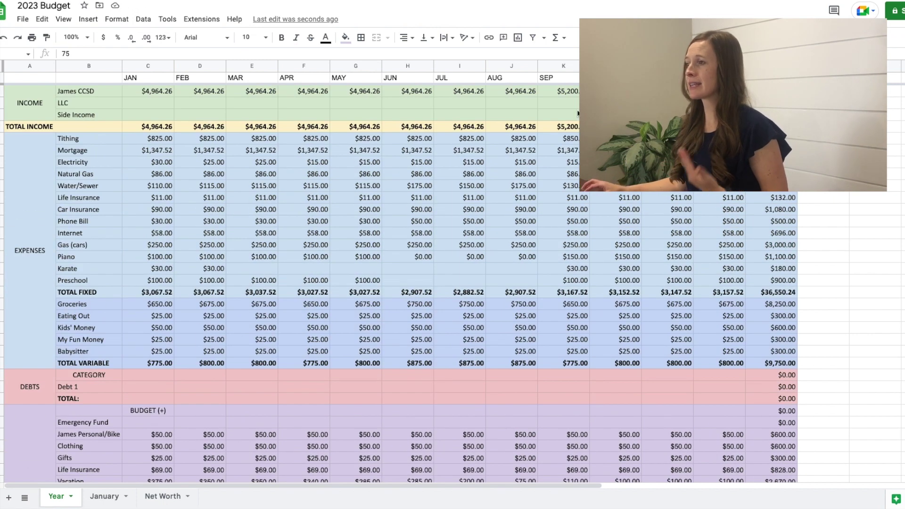
{"action": "left_click", "coordinate": [568, 91]}
{"action": "left_click", "coordinate": [615, 91]}
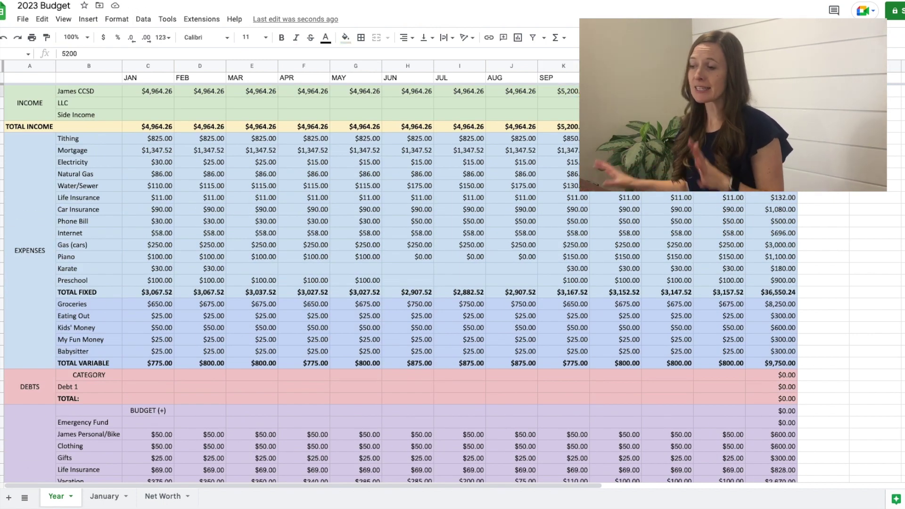
{"action": "scroll", "coordinate": [281, 222], "scroll_direction": "down", "scroll_amount": 2}
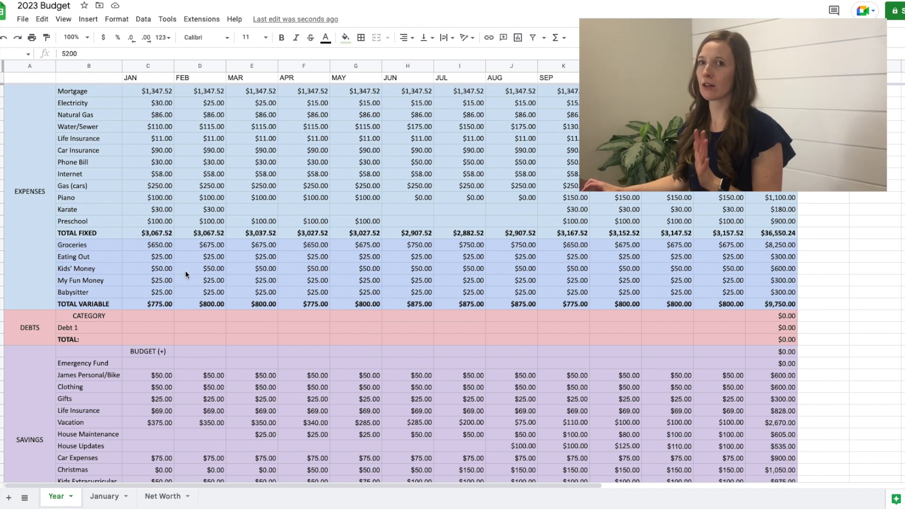
{"action": "scroll", "coordinate": [185, 271], "scroll_direction": "down", "scroll_amount": 5}
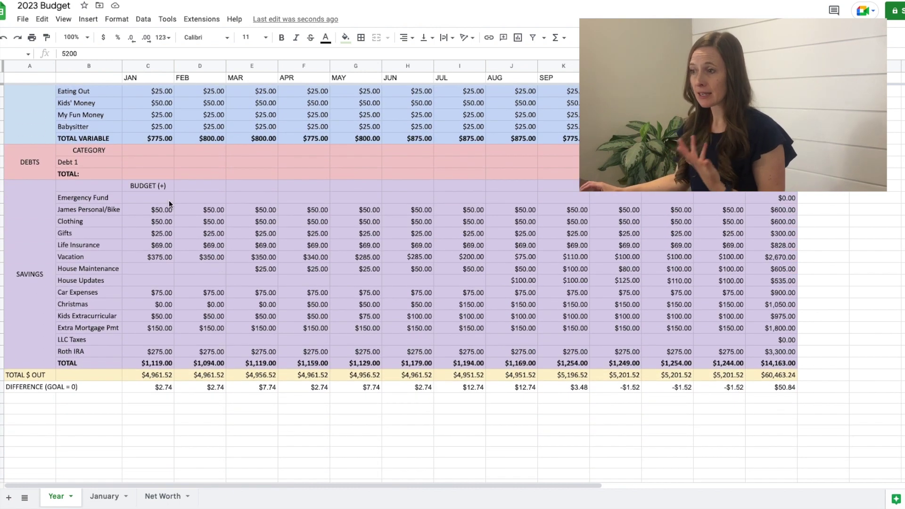